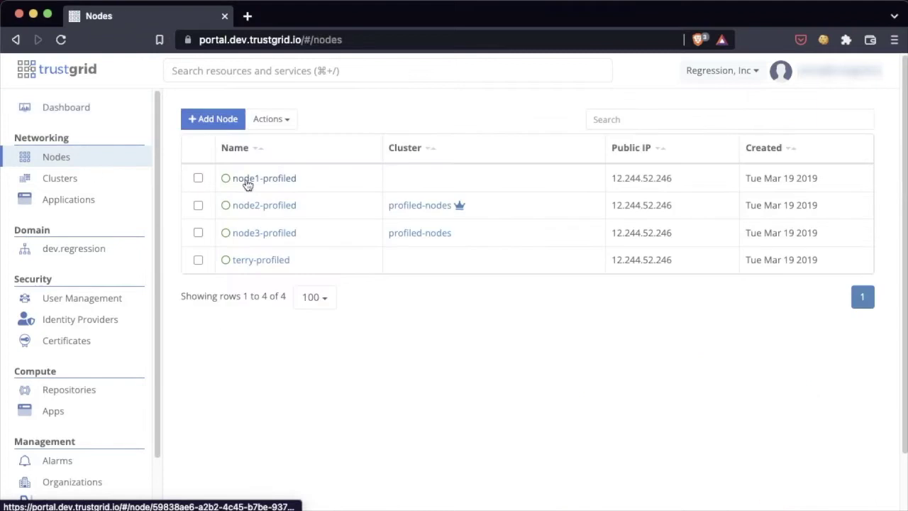
Step: Open node node1-profiled and go to its Container Management containers list
left_click(247, 181)
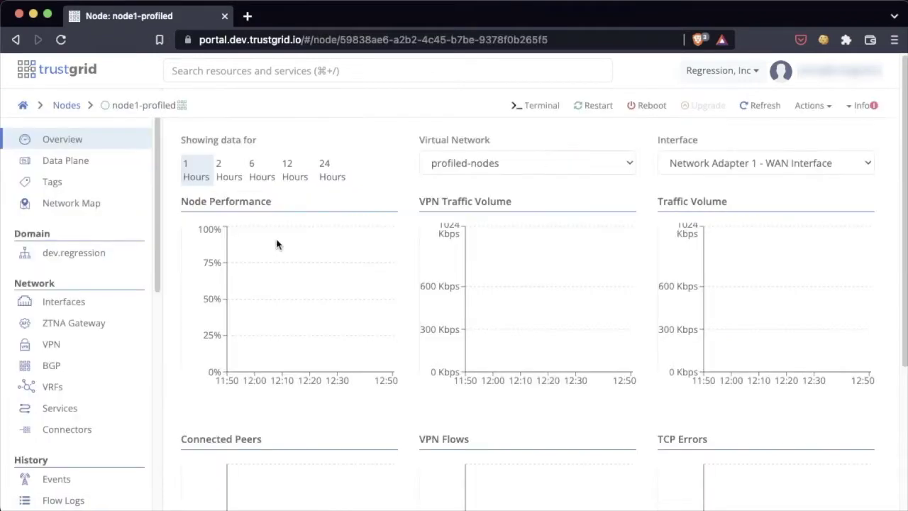
scroll(92, 227, "down", 5)
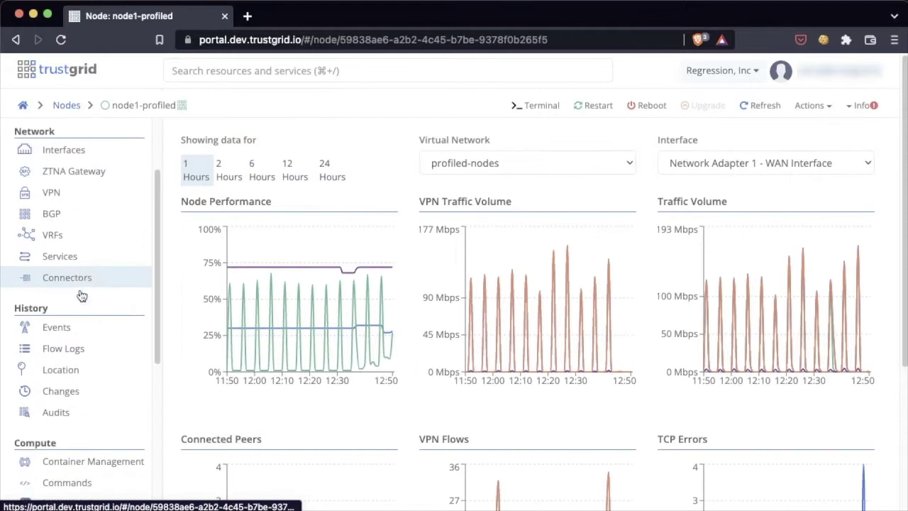
scroll(82, 295, "down", 7)
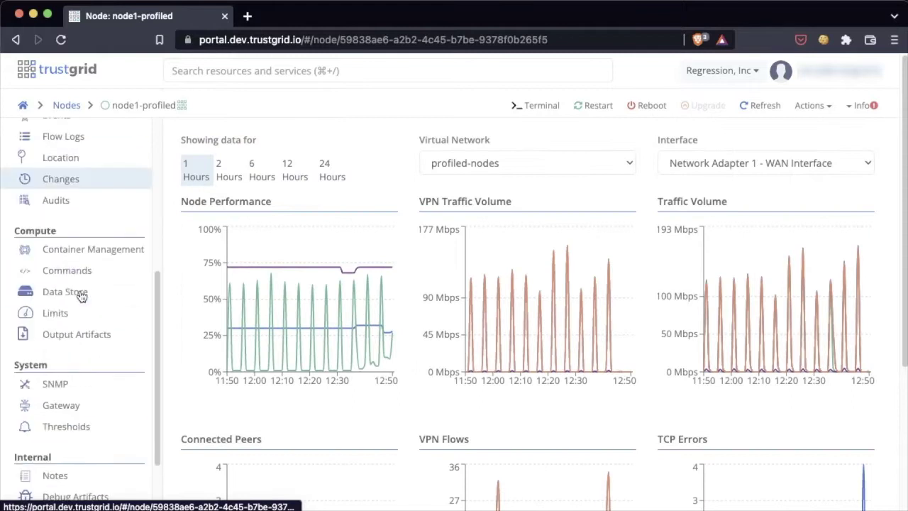
left_click(95, 250)
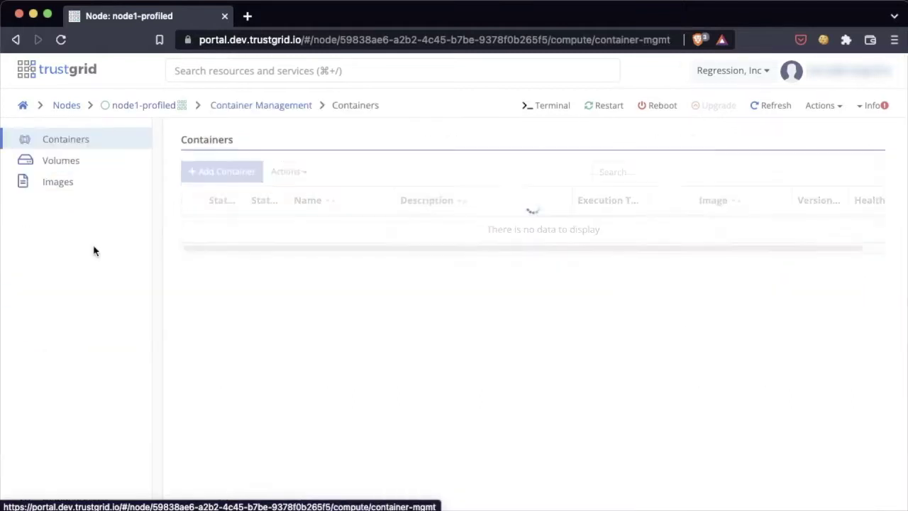
Step: Add a volume named fortune-demo, leaving Encrypted false, then return to Containers
left_click(89, 166)
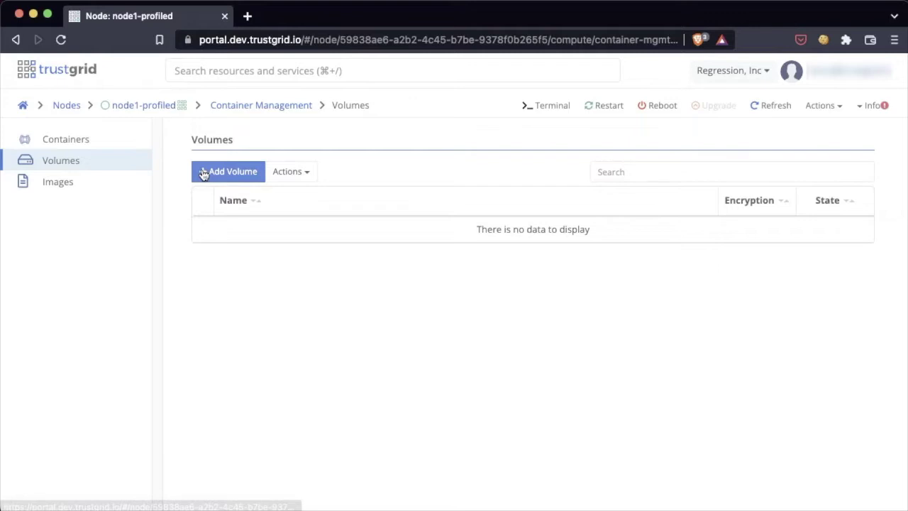
left_click(204, 174)
left_click(338, 246)
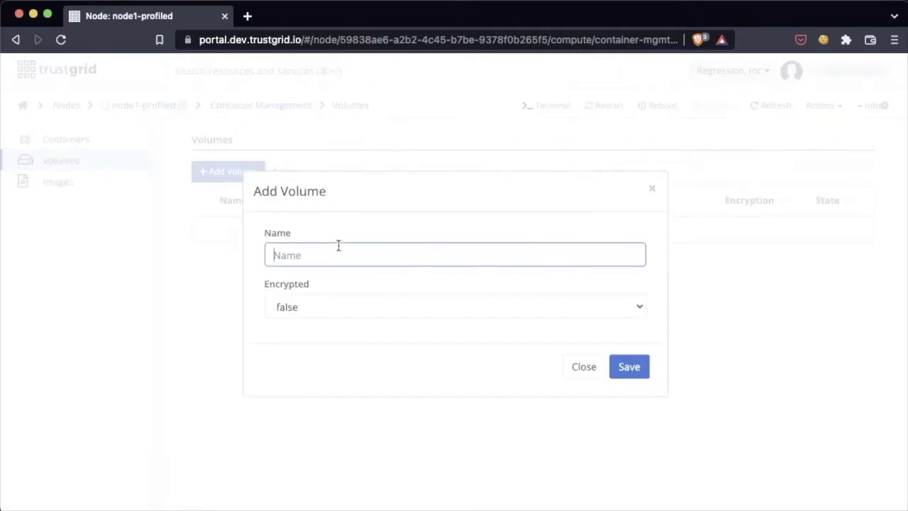
type("fortune-demo")
left_click(641, 371)
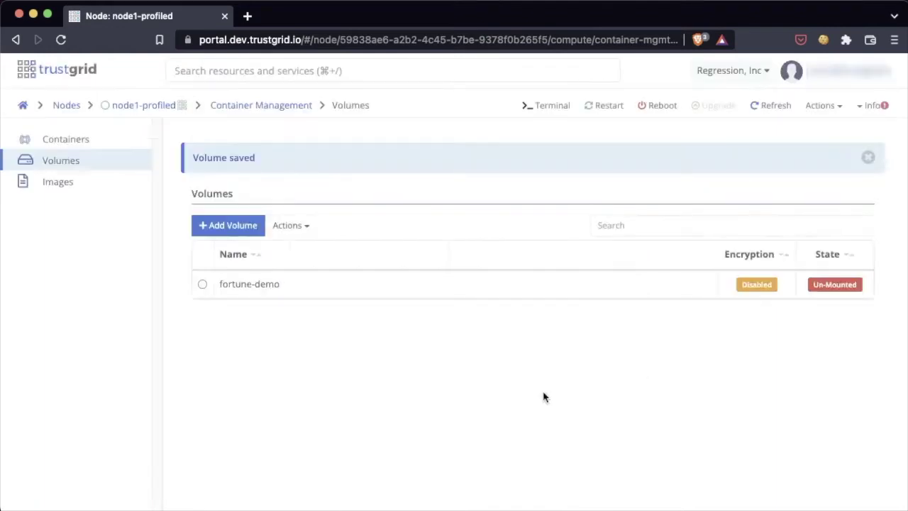
left_click(58, 140)
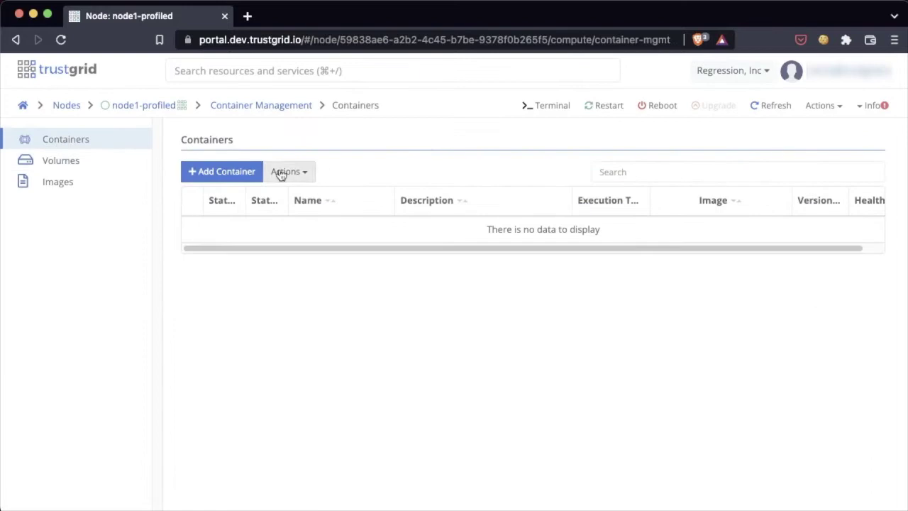
Step: Create container fortune-demo, described 'tg fortune teller', using image dev.regression.trustgrid.io/fortune-demo tag 1
left_click(239, 174)
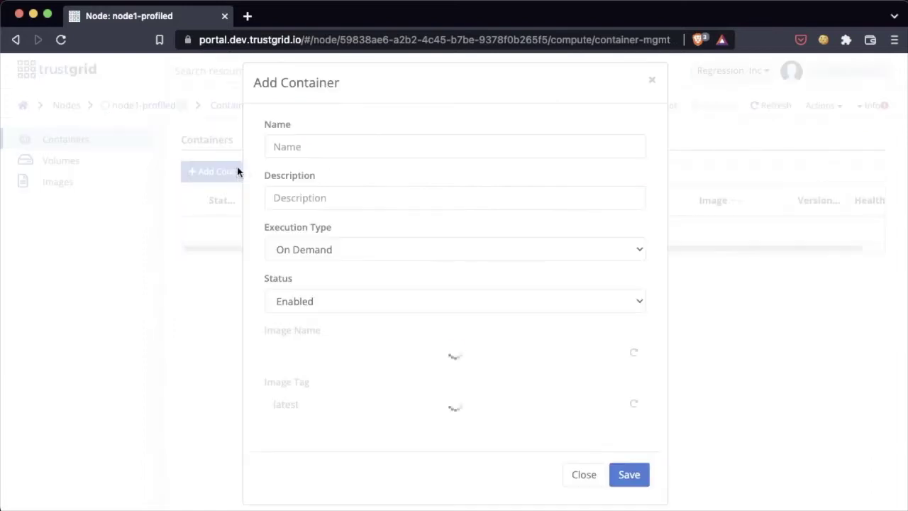
left_click(348, 146)
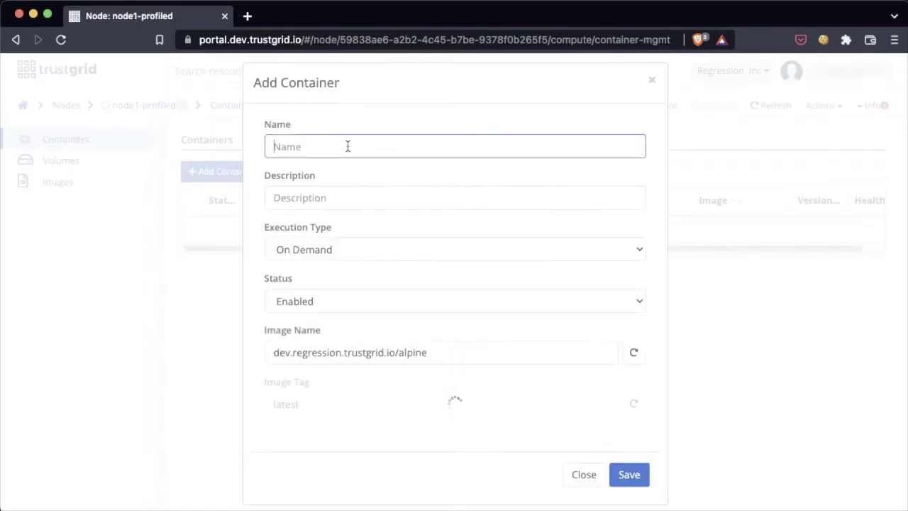
type("fortune-demo")
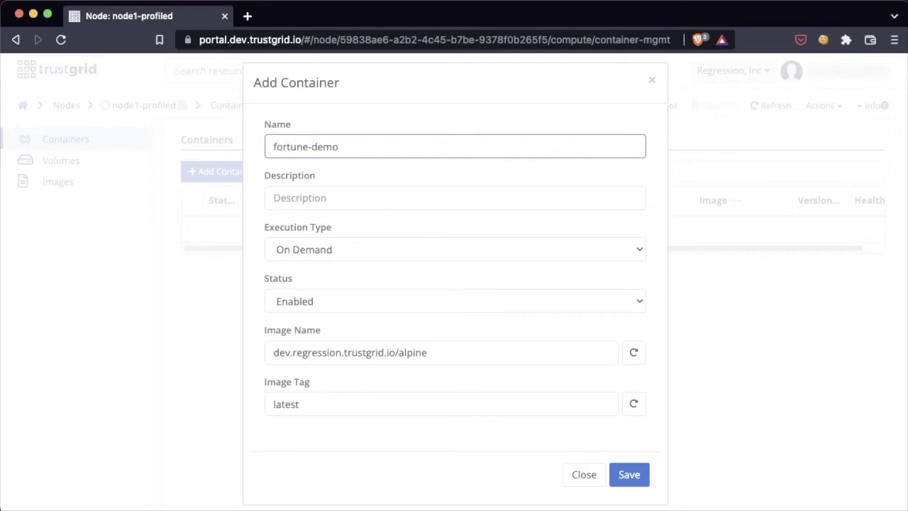
left_click(275, 198)
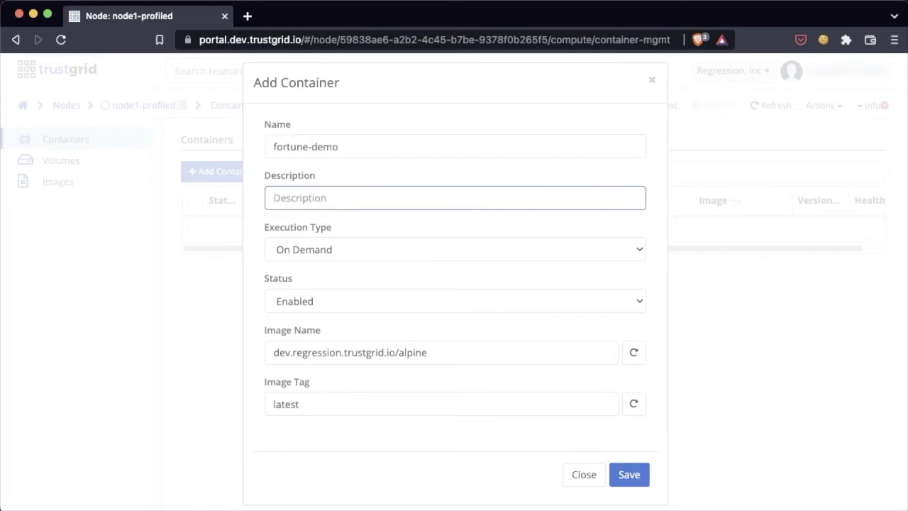
type("tg fortune teller")
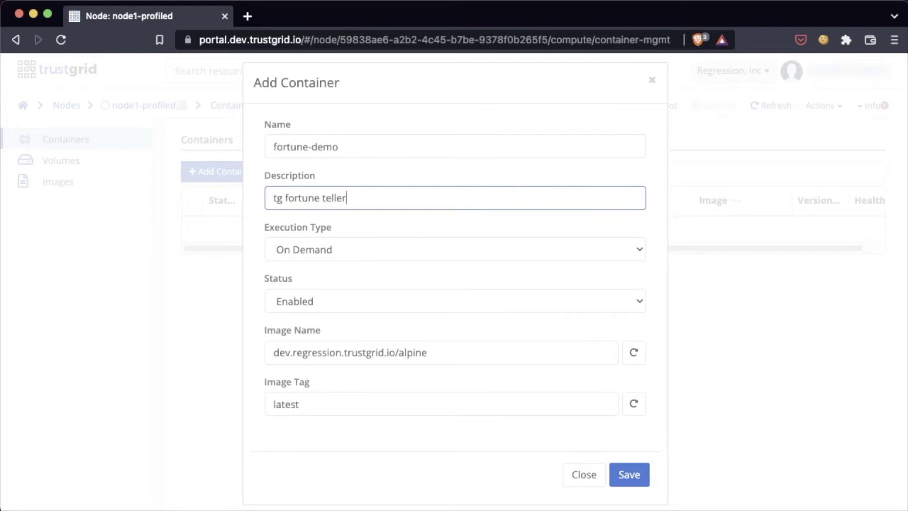
double_click(410, 354)
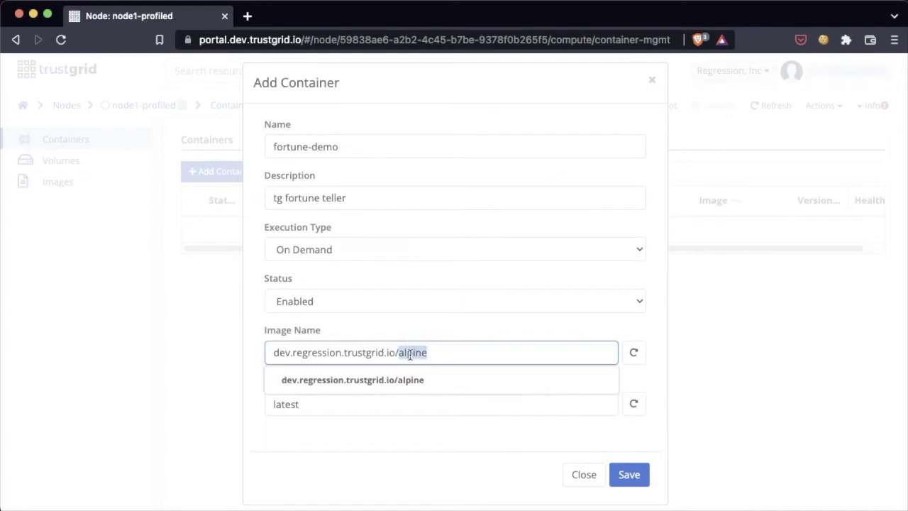
type("fortu")
left_click(417, 380)
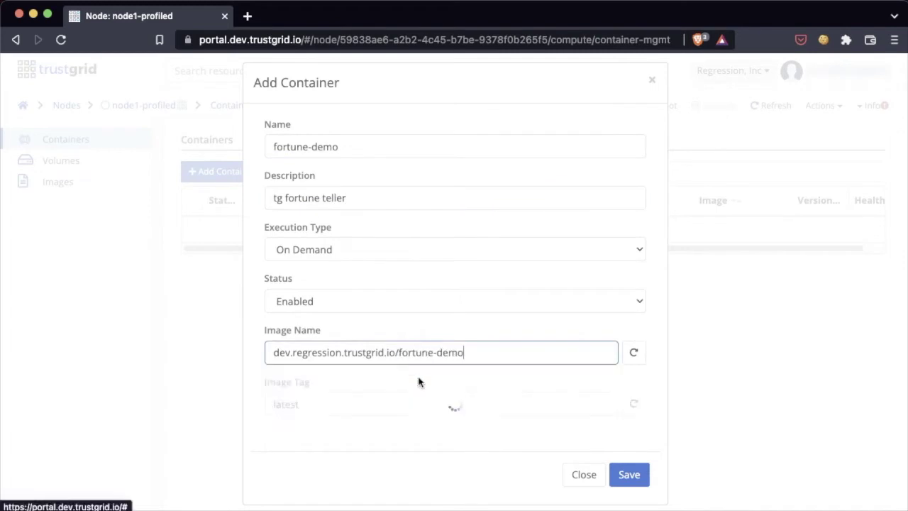
left_click(645, 481)
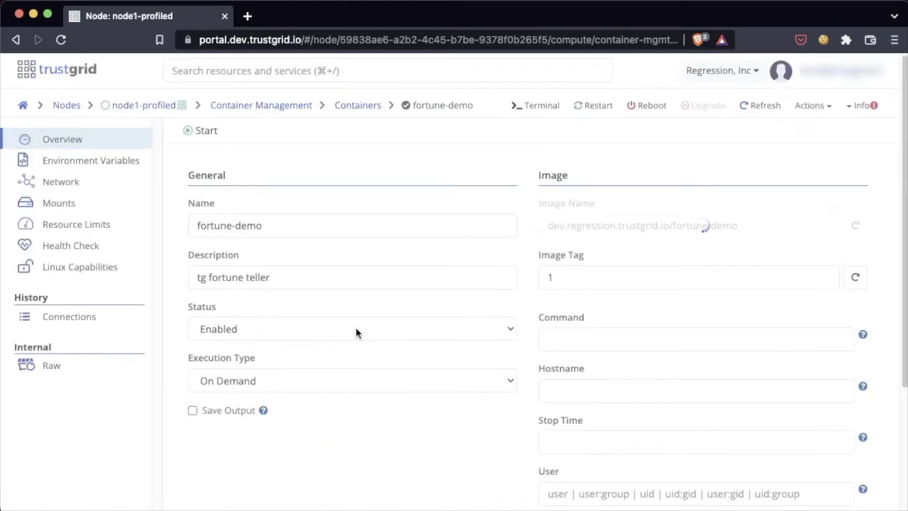
Step: Add a PASSPHRASE environment variable set to the container's passphrase
left_click(102, 165)
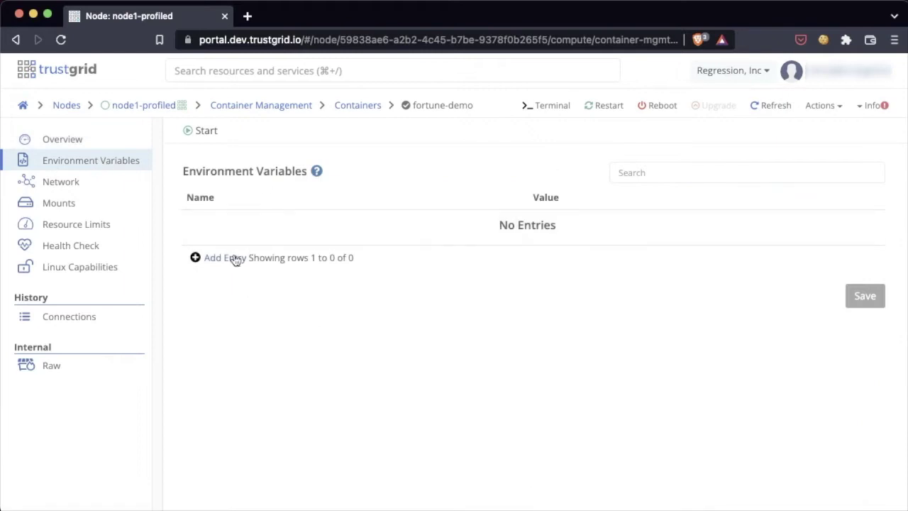
left_click(224, 258)
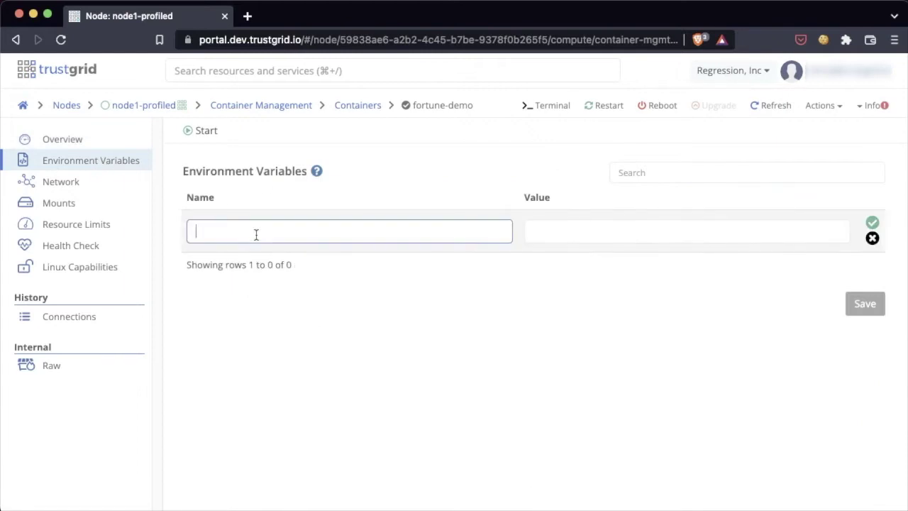
type("PASSPHRASE")
key("Tab")
type("se")
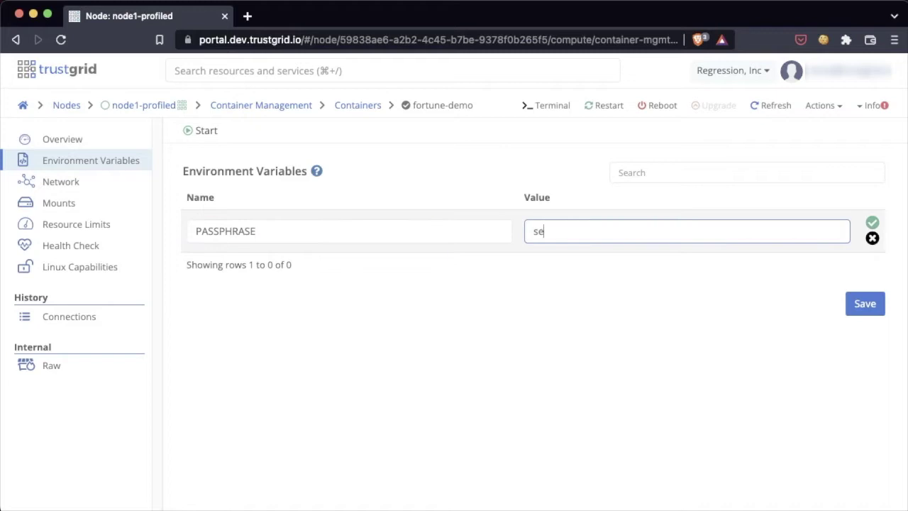
type("cret")
left_click(872, 224)
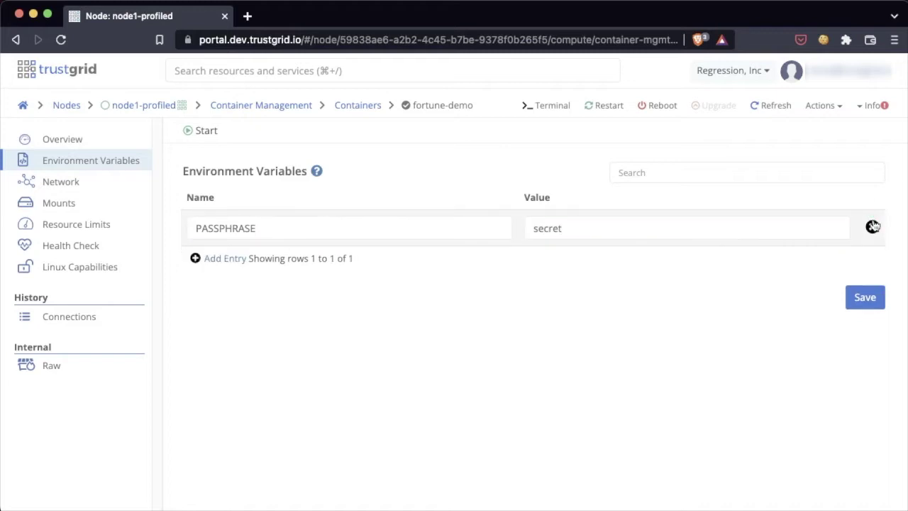
Step: Add environment variable DB_DIR=/db and save the variables
left_click(229, 259)
left_click(256, 264)
type("DB")
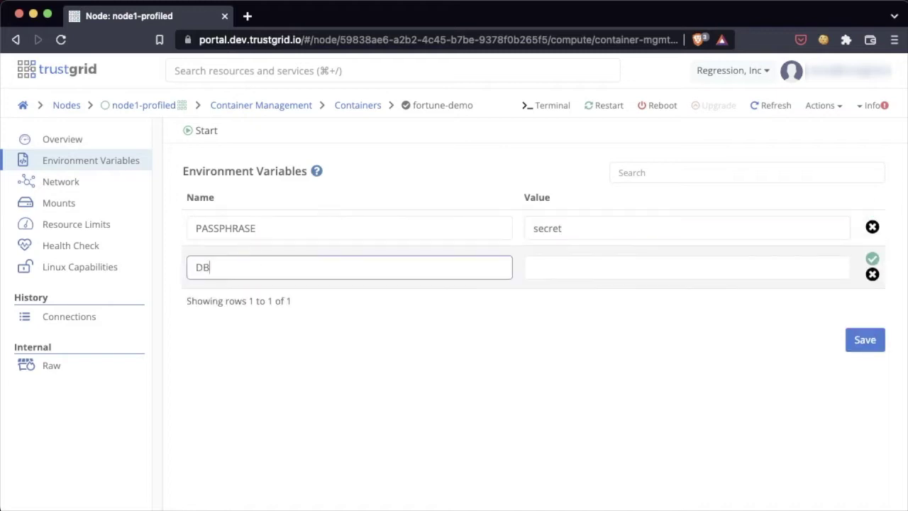
type("_DIR")
key("Tab")
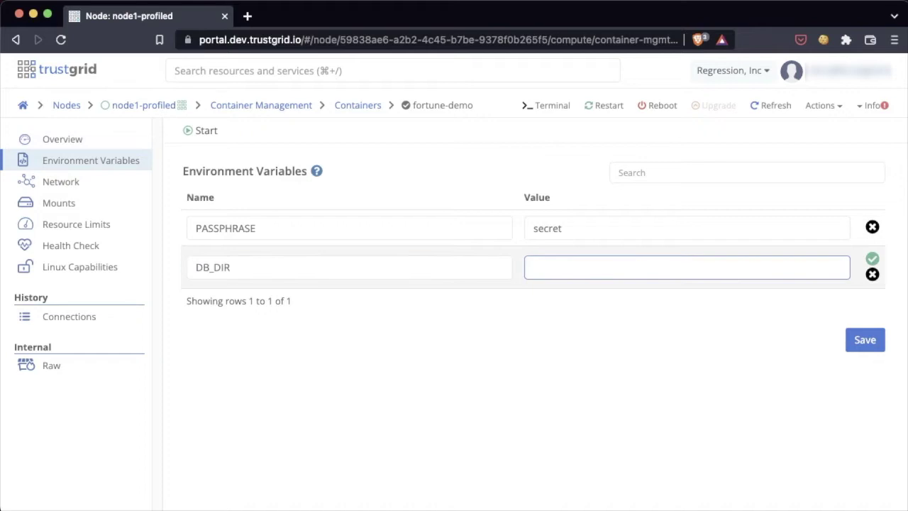
type("/db")
left_click(872, 259)
left_click(866, 333)
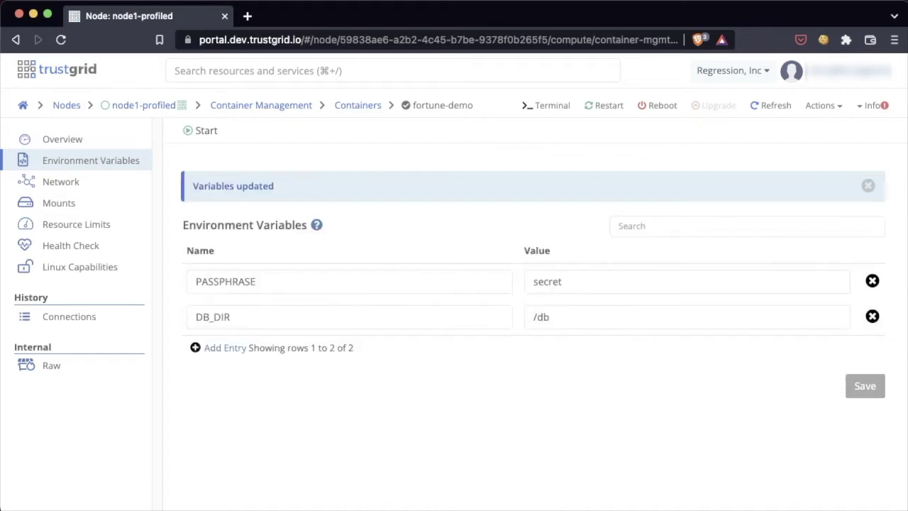
left_click(870, 187)
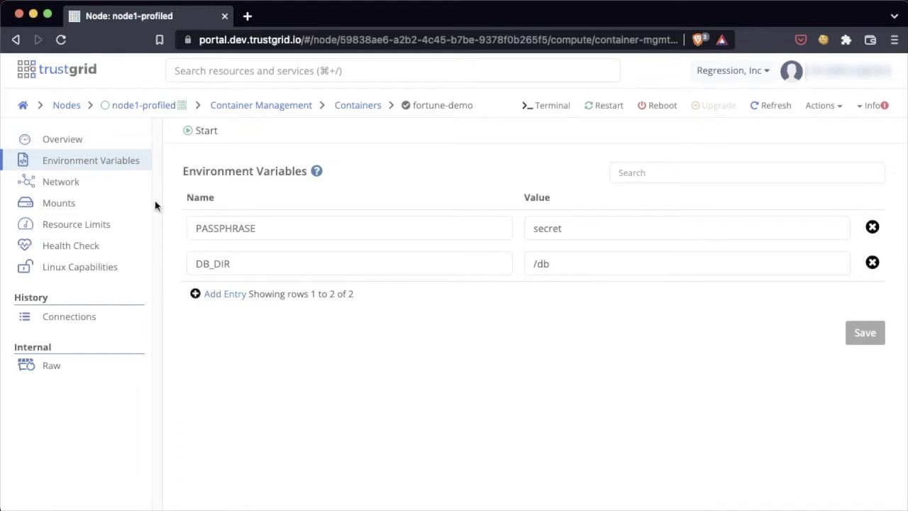
Step: Add a host port mapping row using TCP on Network Adapter 1
left_click(90, 188)
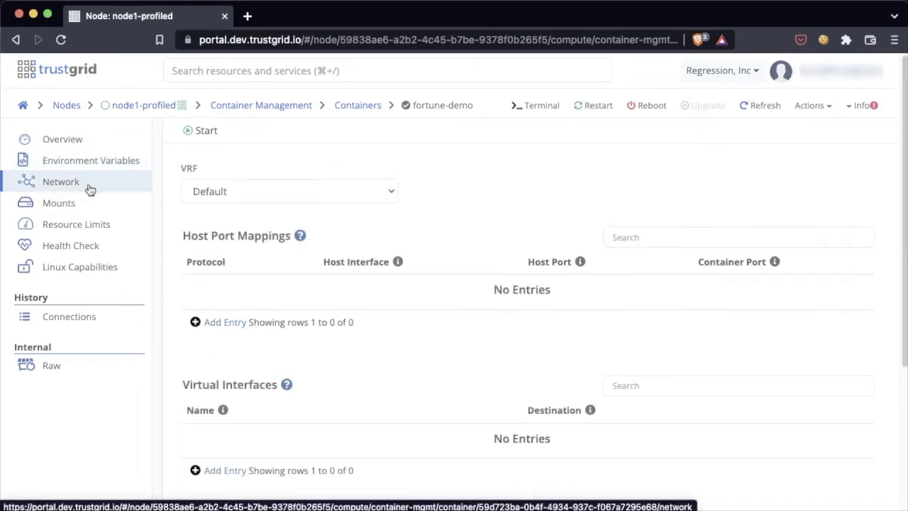
left_click(224, 323)
left_click(234, 298)
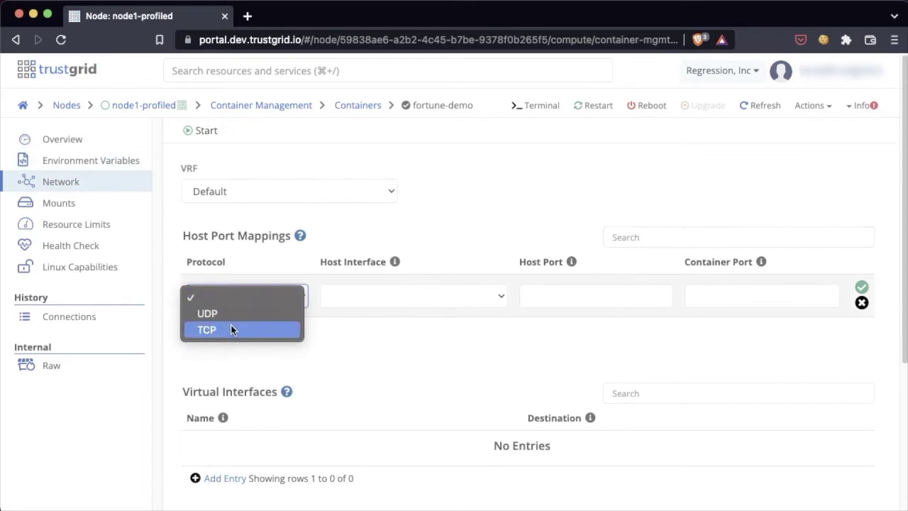
left_click(231, 328)
left_click(411, 298)
left_click(409, 314)
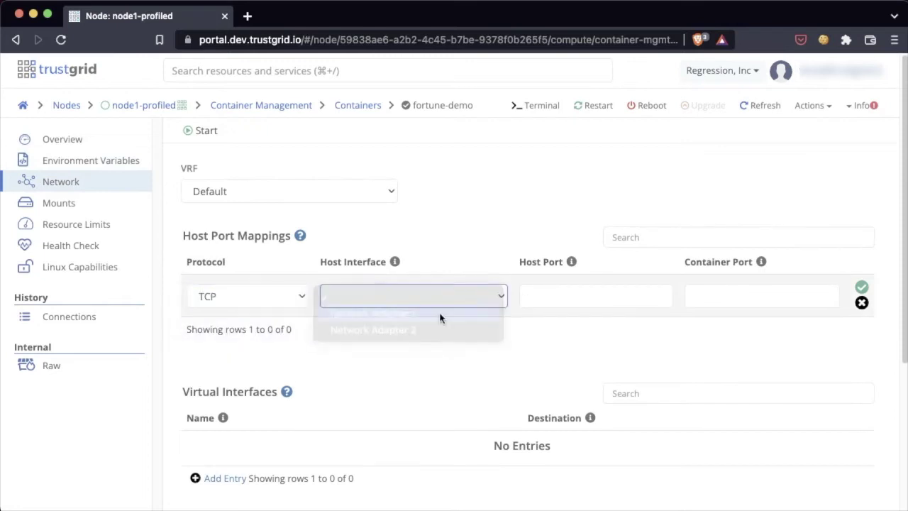
Step: Map host port 8080 to container port 8080 and save the network settings
left_click(549, 299)
type("8080")
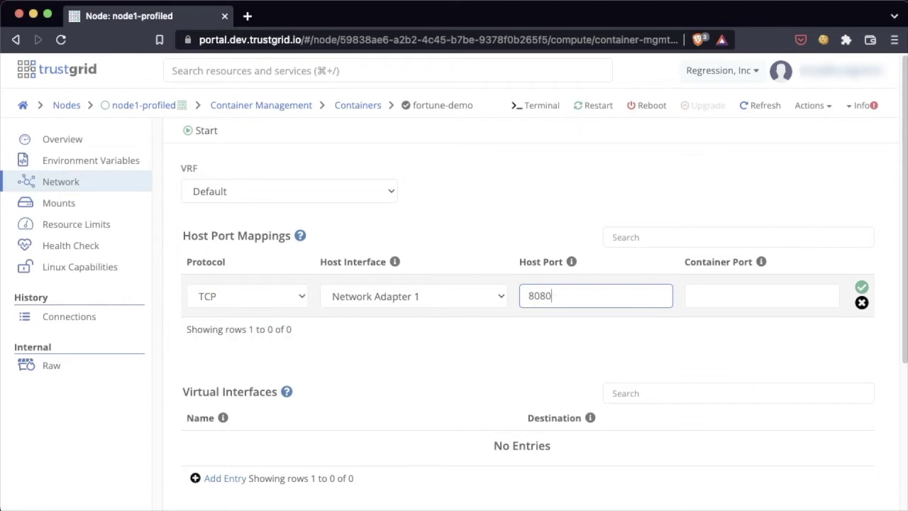
key("Tab")
type("8080")
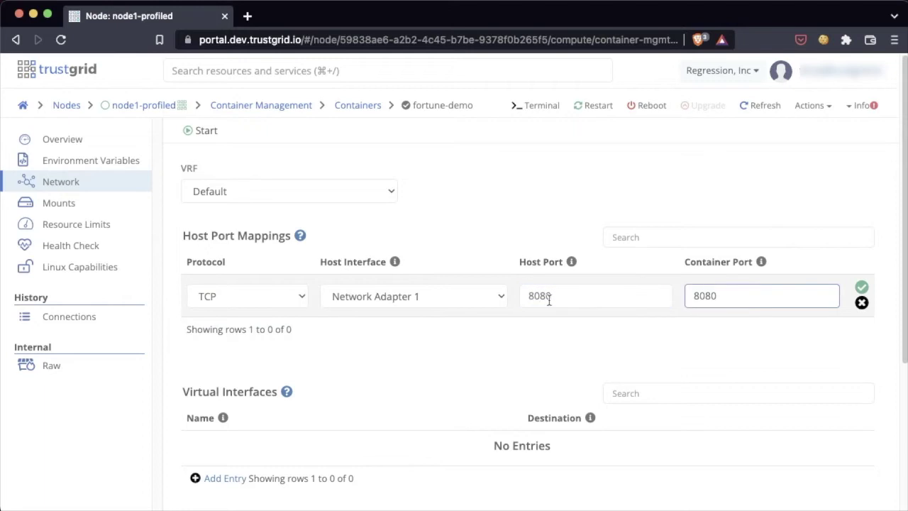
left_click(861, 288)
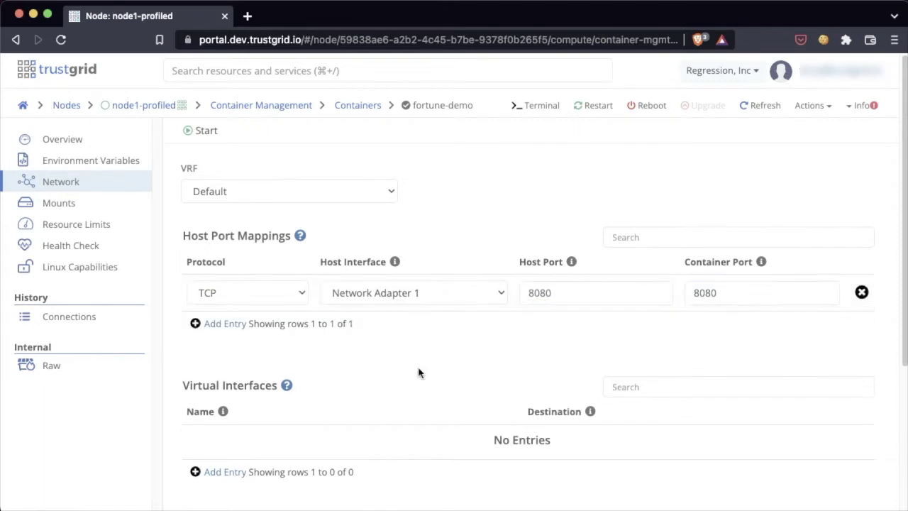
scroll(419, 372, "down", 5)
left_click(853, 444)
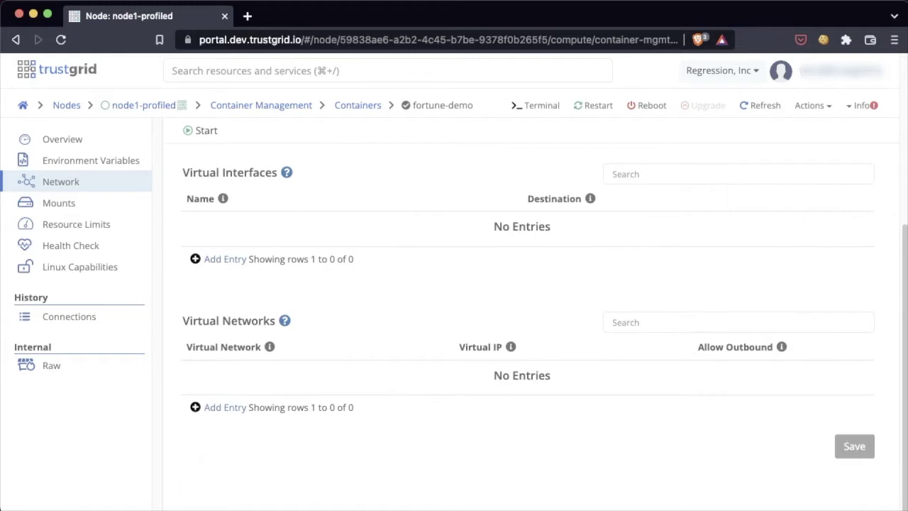
Step: Add a VOLUME mount using the fortune-demo volume as its source
left_click(55, 203)
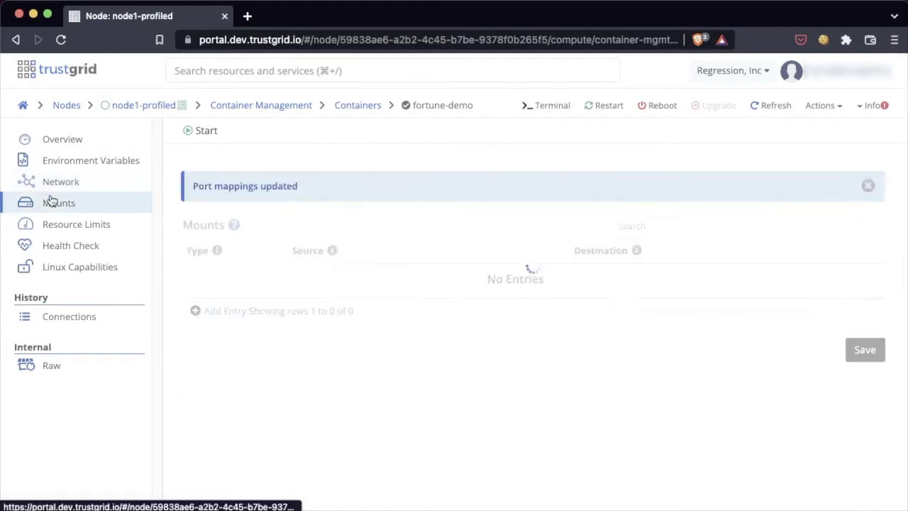
left_click(869, 185)
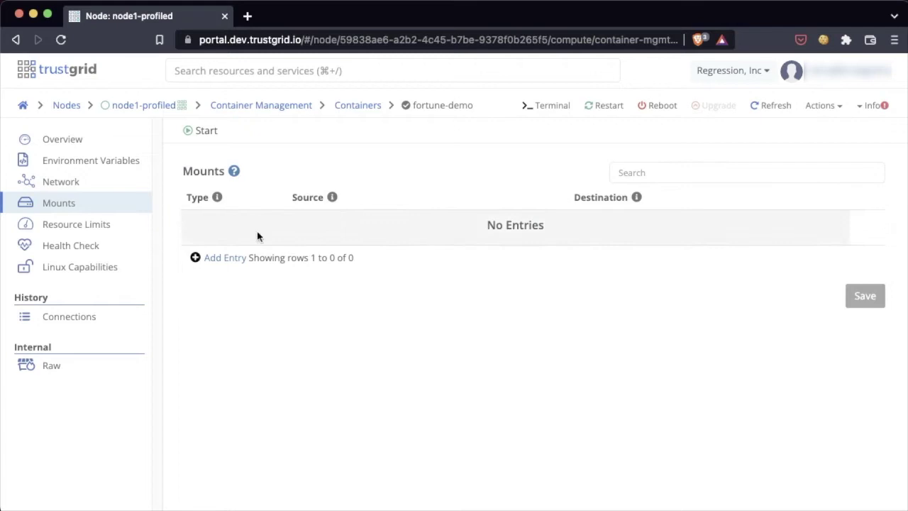
left_click(229, 258)
left_click(236, 234)
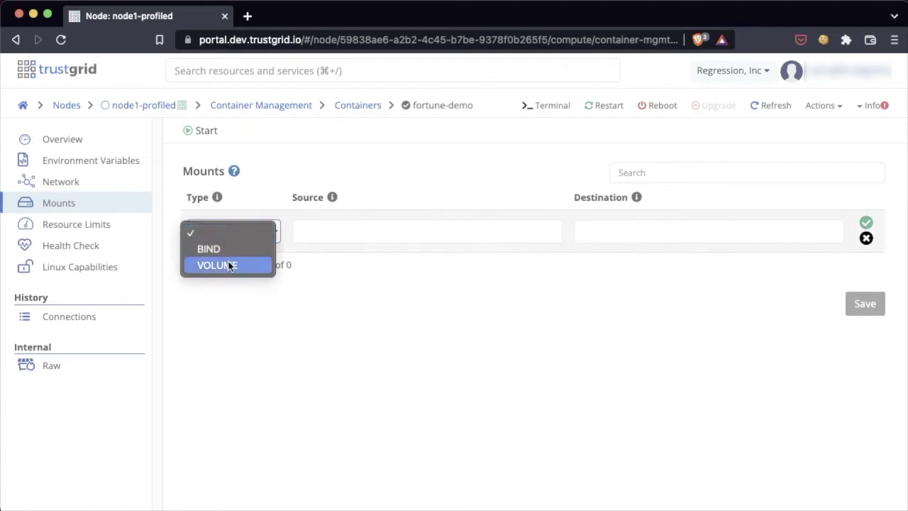
left_click(232, 264)
left_click(357, 233)
left_click(349, 260)
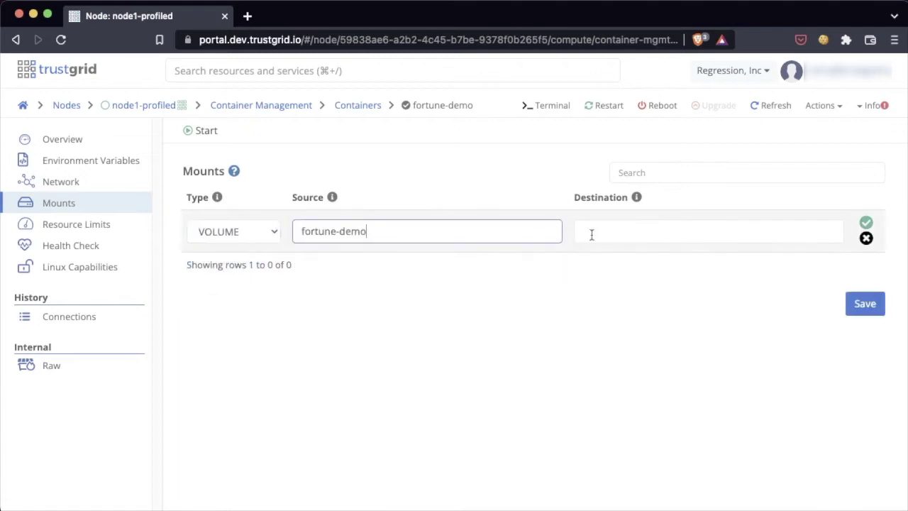
Step: Set the mount destination to /db, save the mounts, and start the container
left_click(602, 231)
type("/db")
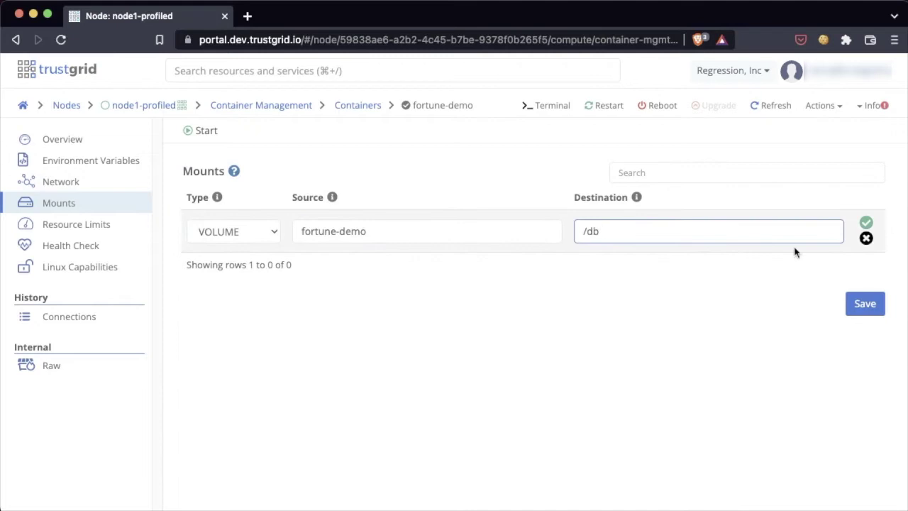
left_click(867, 223)
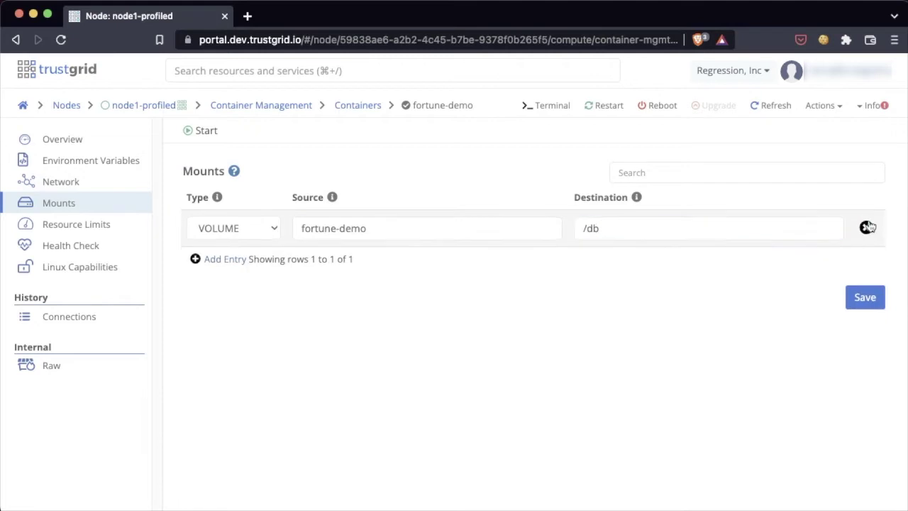
left_click(865, 297)
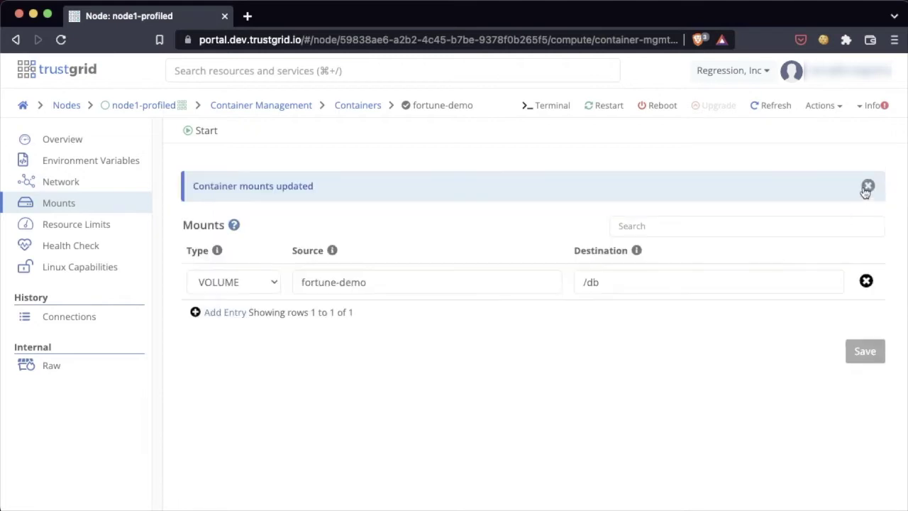
left_click(868, 185)
left_click(201, 132)
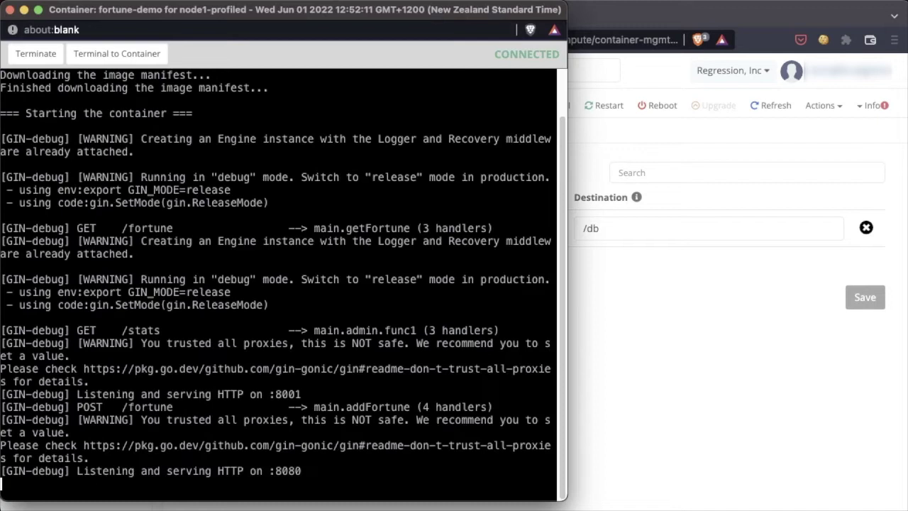
Step: Open a terminal session into the running fortune-demo container
left_click(135, 61)
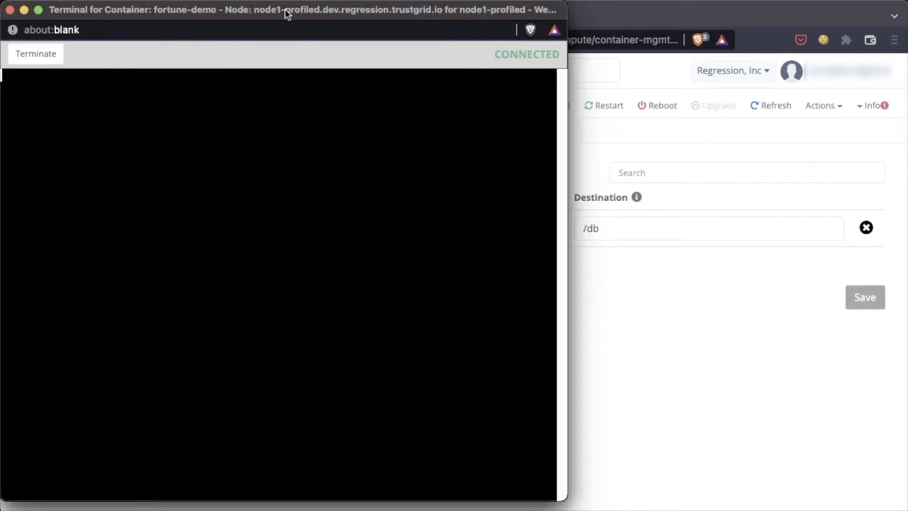
Step: Move the terminal beside the container log and start a bash shell in it
left_click_drag(283, 10, 612, 22)
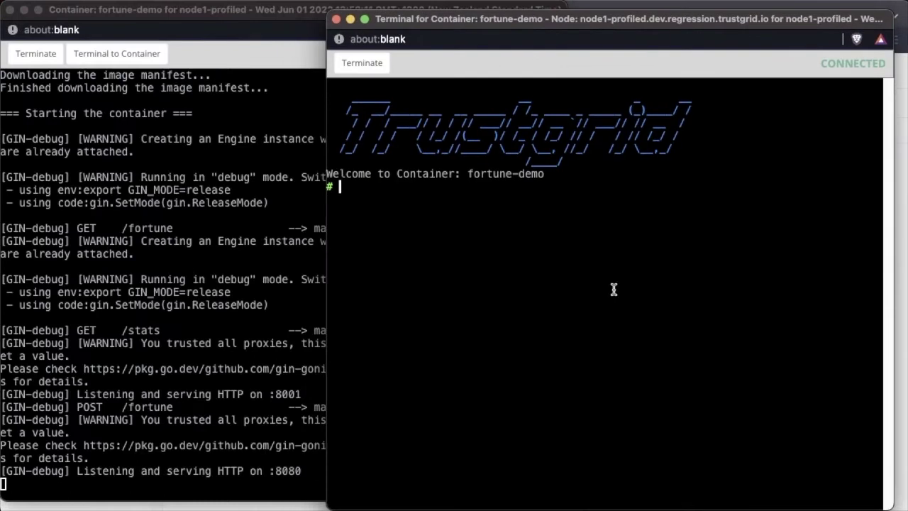
type("bash")
key("Return")
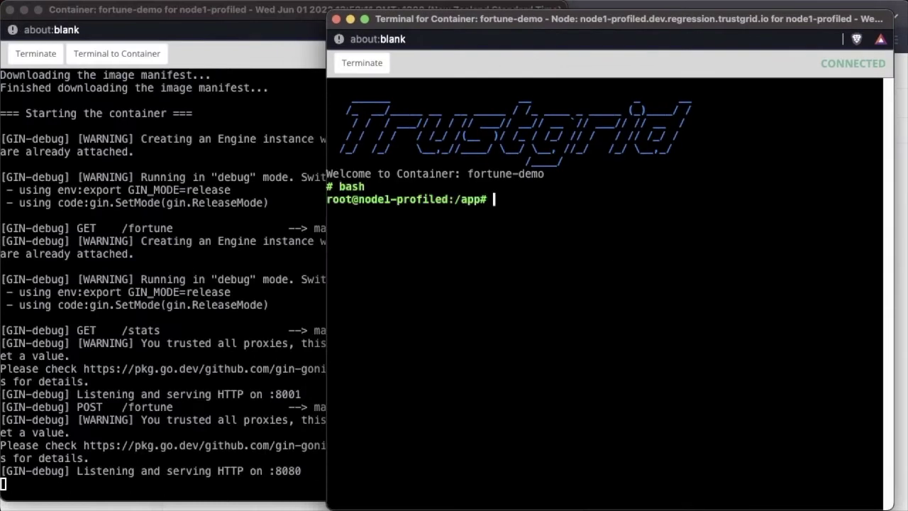
key("super+Tab")
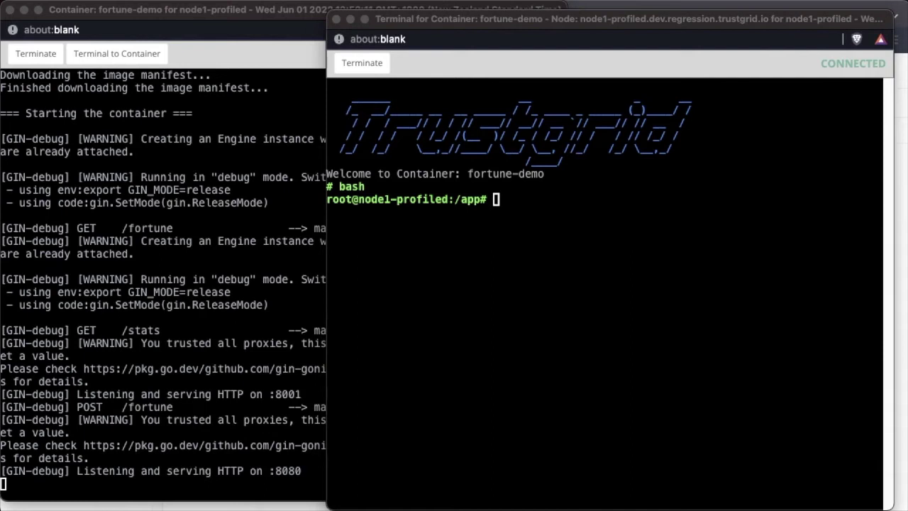
left_click(610, 449)
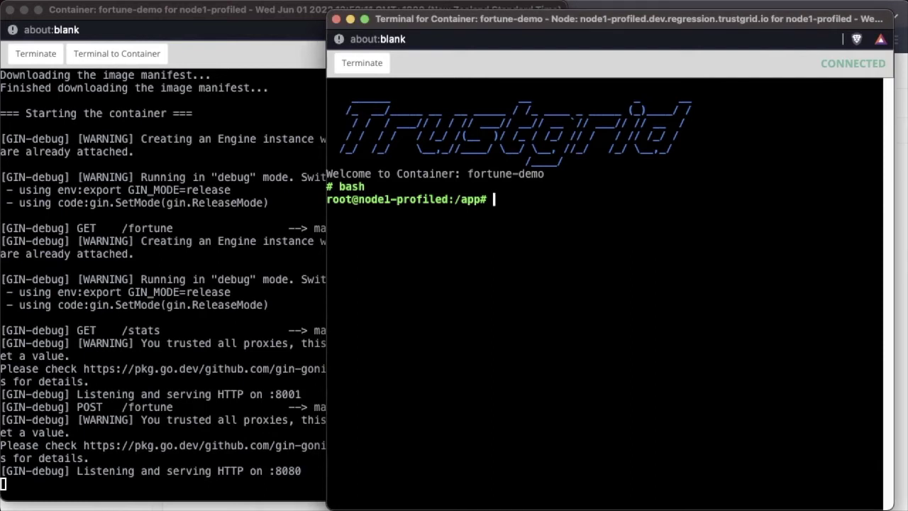
Step: List the container's processes with ps -ef and show /db/fortunes.json
type("ps -ef")
key("Return")
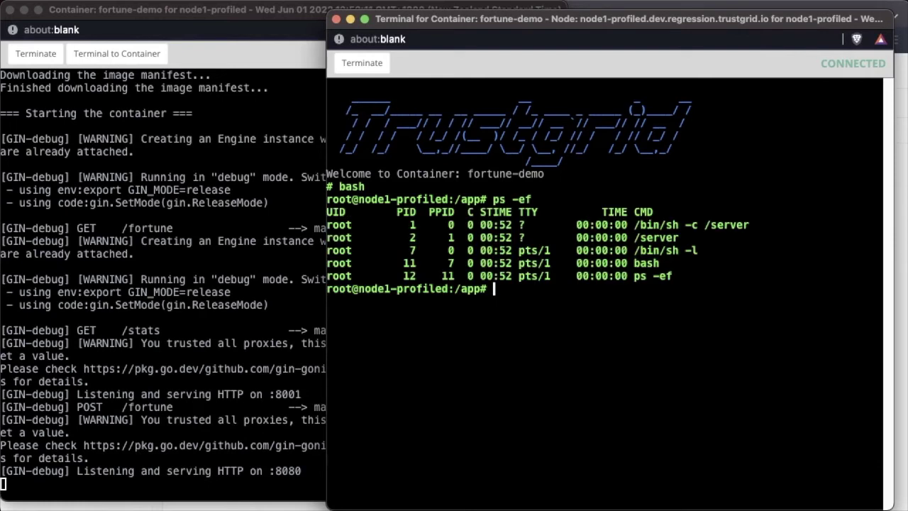
type("cat /db/fortunes.json")
key("Return")
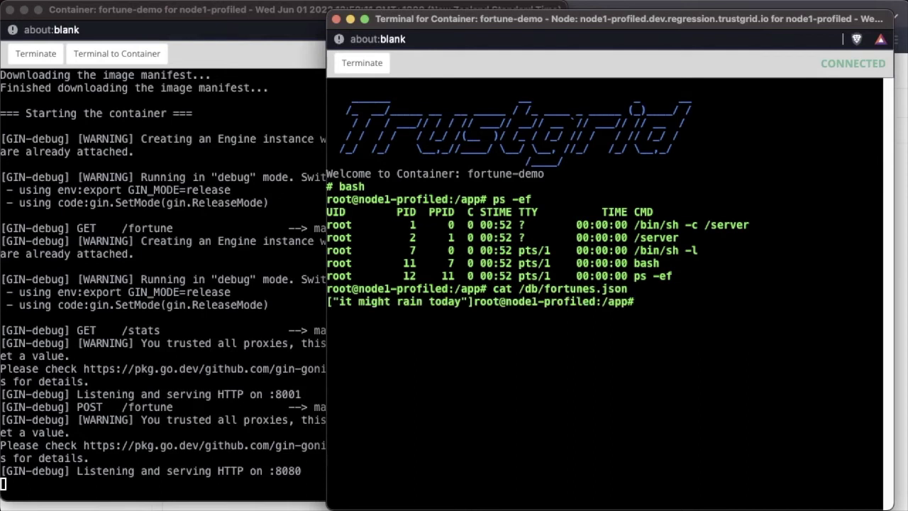
key("Return")
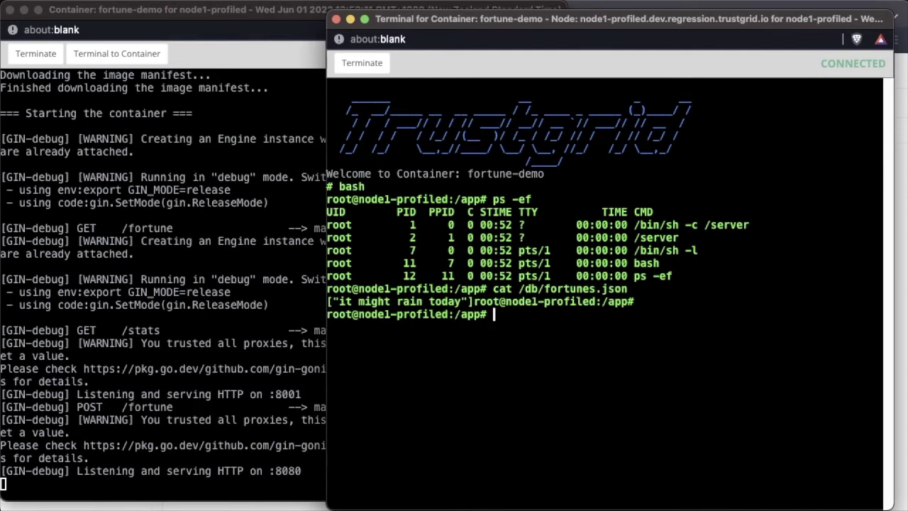
Step: Run curl localhost:8080/fortune to fetch a fortune, getting 'it might rain today'
type("curl local")
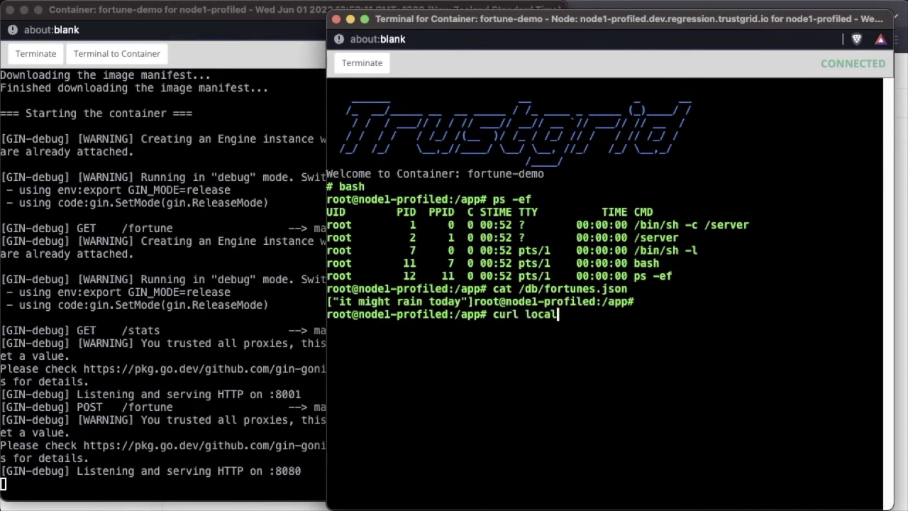
type("host:8080")
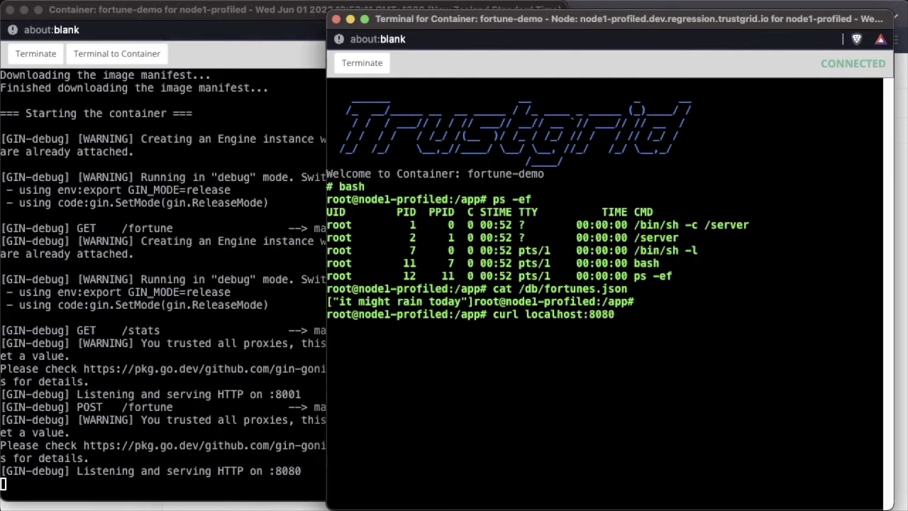
type("/fortune")
key("Return")
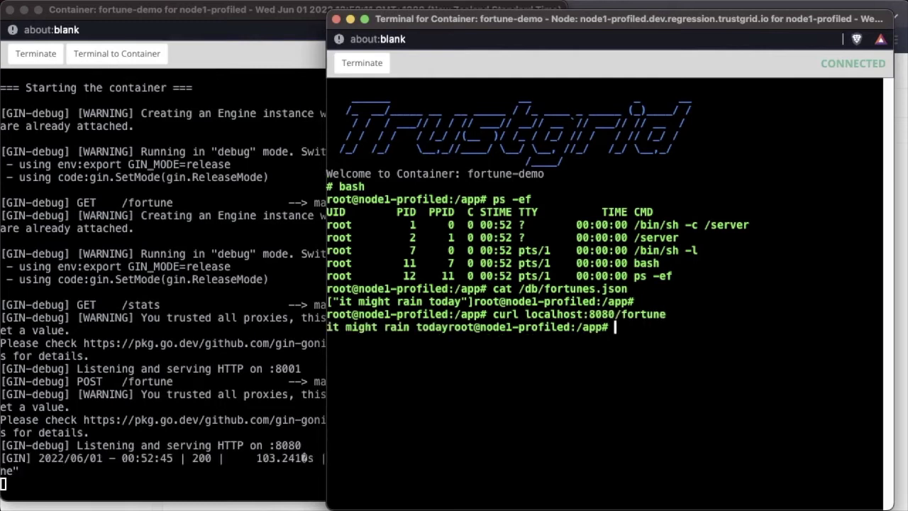
key("Return")
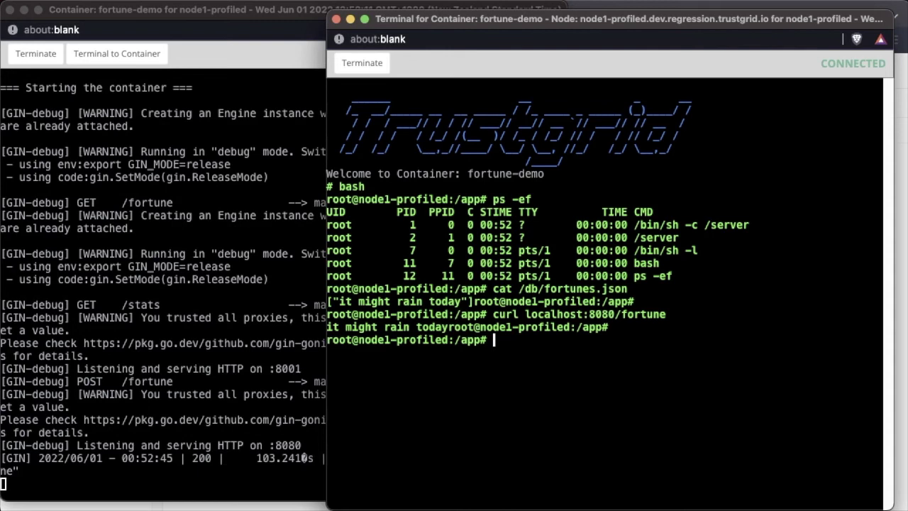
key("Return")
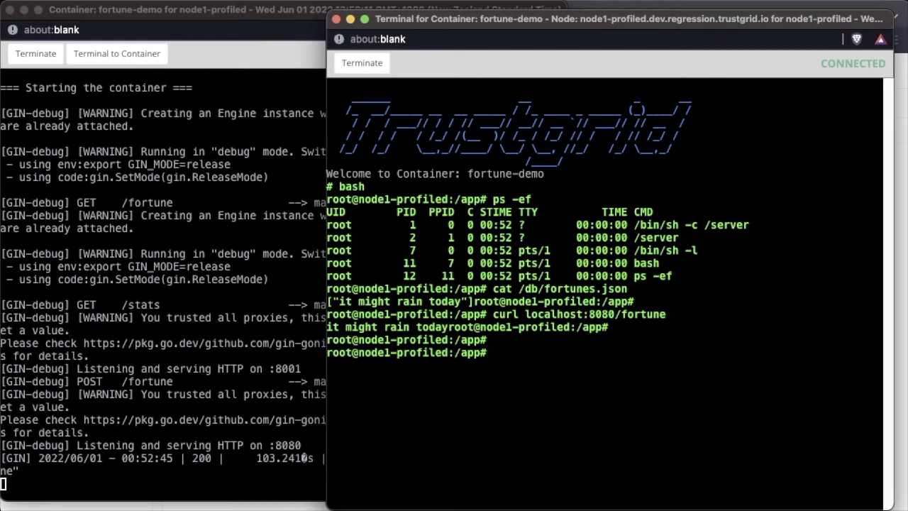
Step: POST the fortune 'it could be june' as JSON to localhost:8080/fortune with admin credentials
type("curl -X POST -H \"content-")
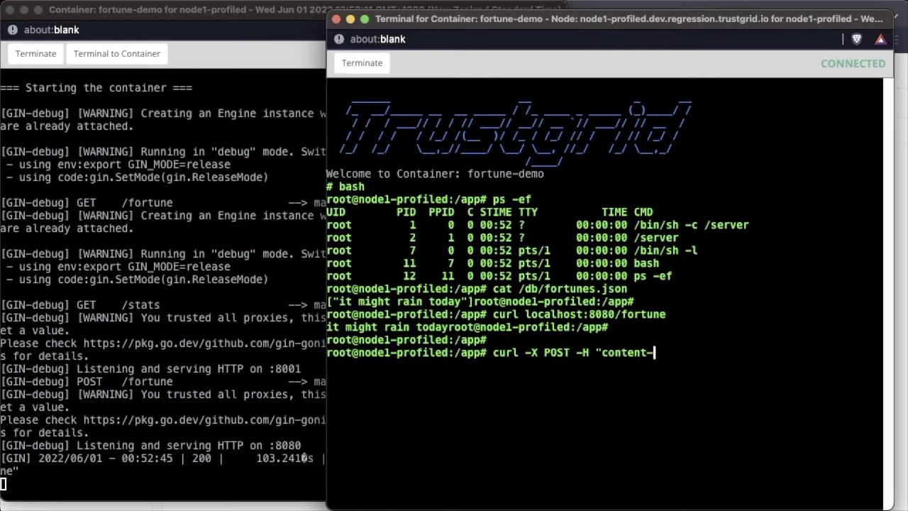
type("type: application/")
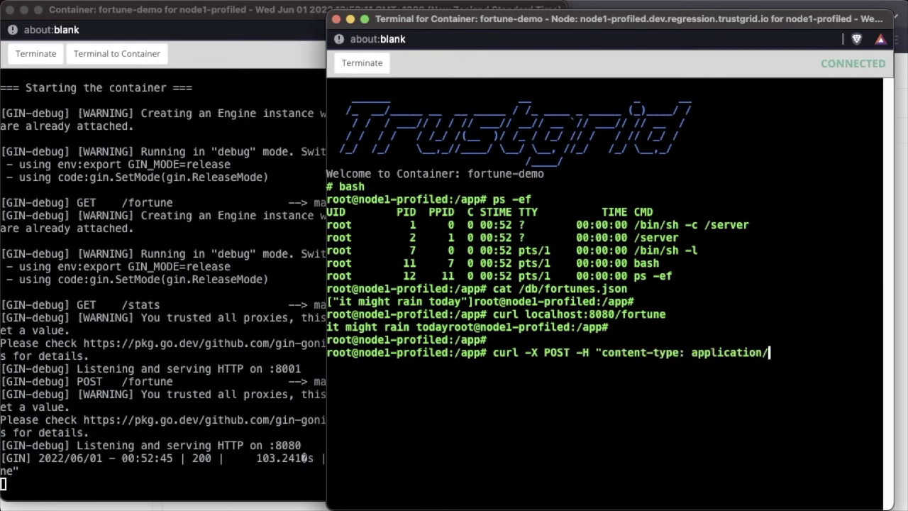
type("json\" \"http://admin:se")
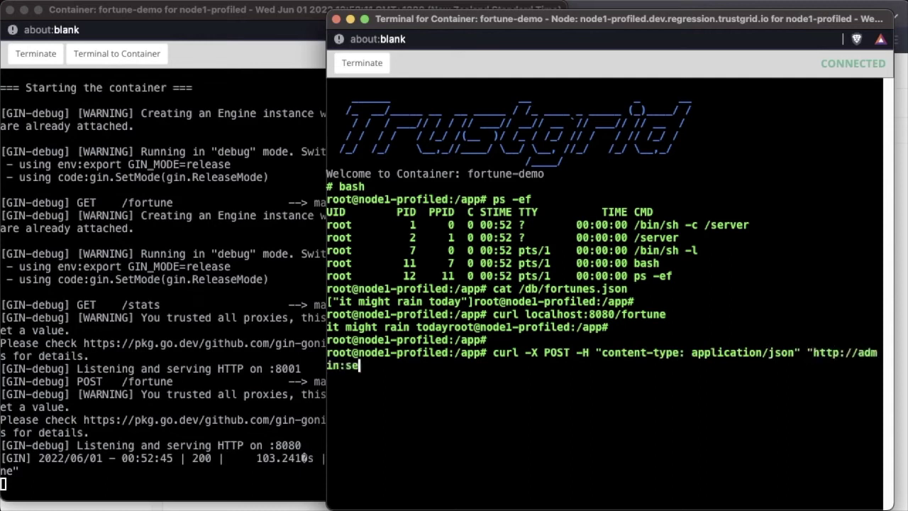
type("cret@localhost:8")
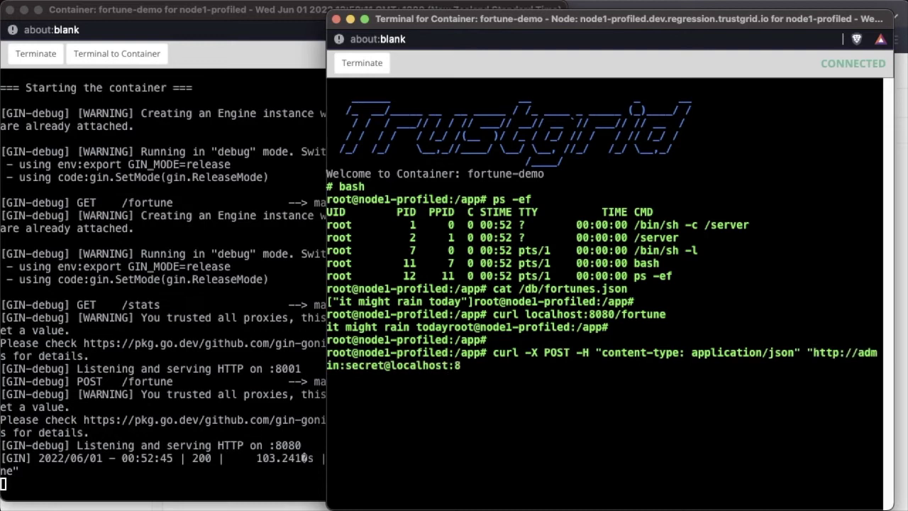
type("080/fortune")
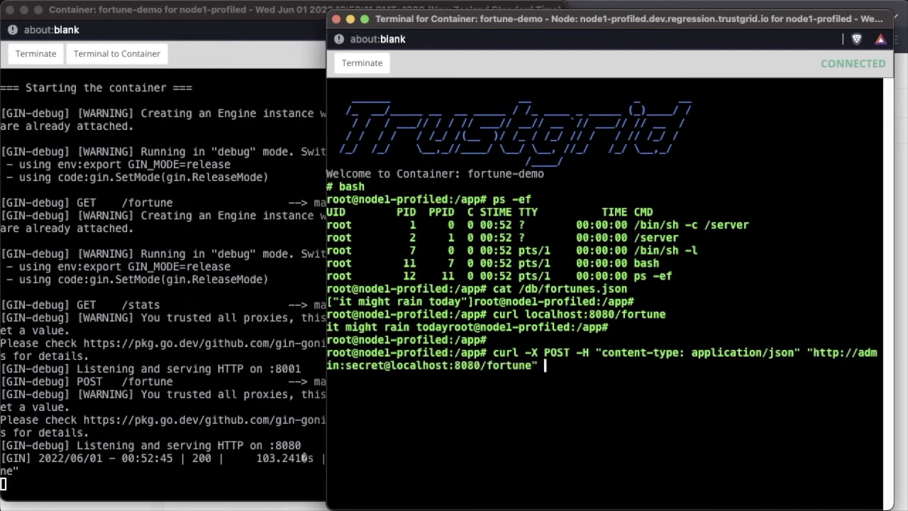
type("\" -d \"\\\"it could be")
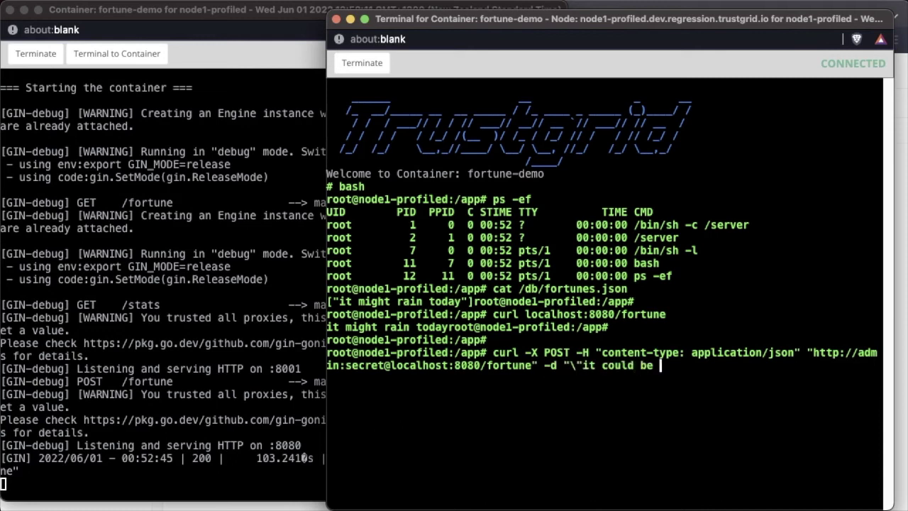
type(" june\\\"\"")
key("Return")
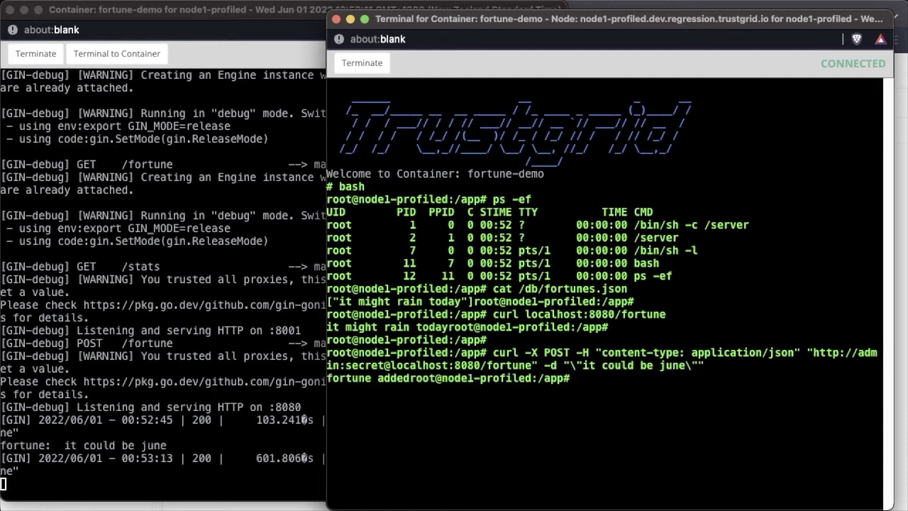
key("Return")
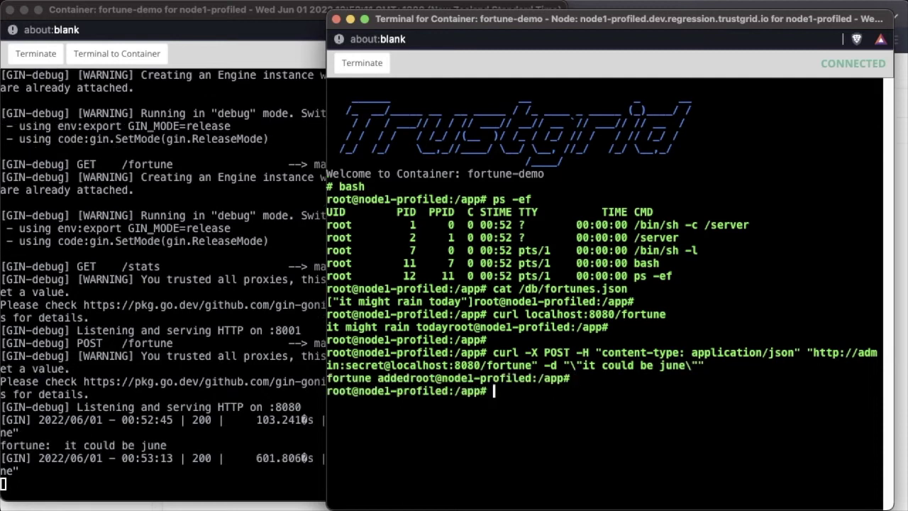
Step: Re-run curl localhost:8080/fortune to confirm the new fortune is served
key("Up")
key("Up")
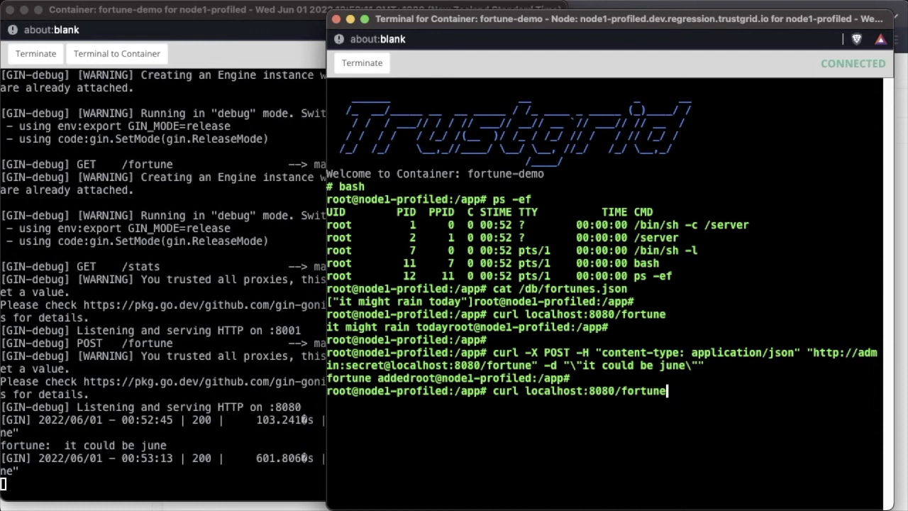
key("Return")
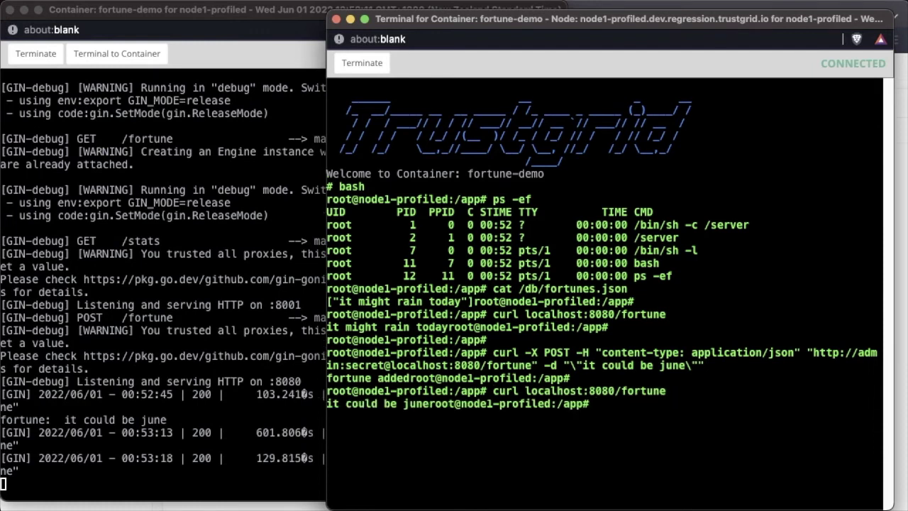
key("Return")
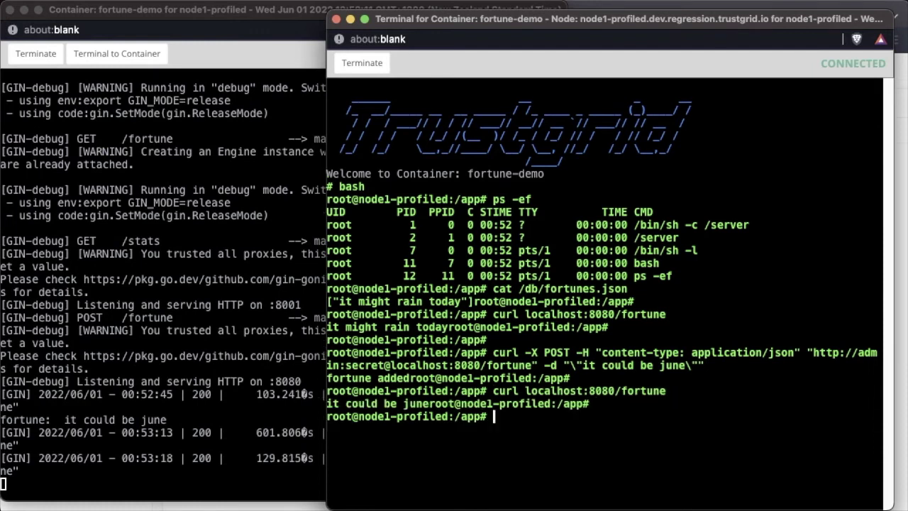
key("super+Tab")
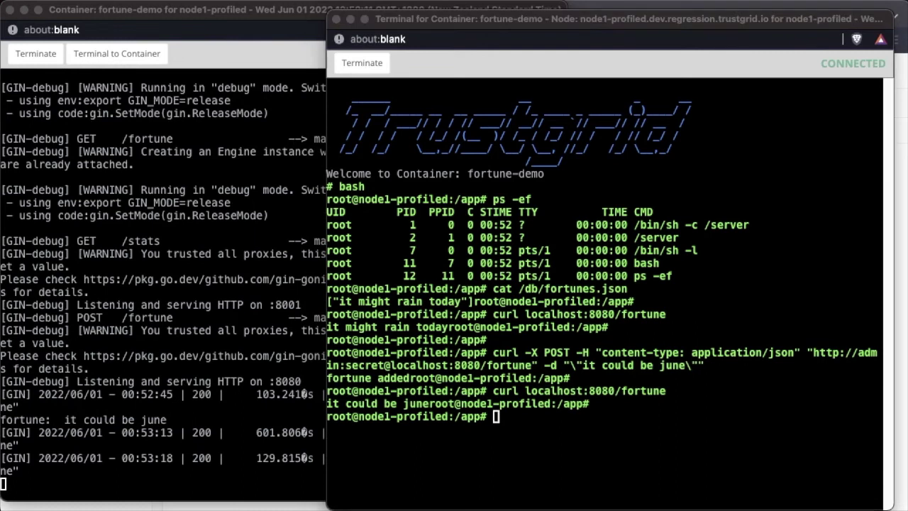
Step: Curl node1-dev:8080/fortune from a local iTerm2 window, getting 'it could be june', then move it aside
key("super+n")
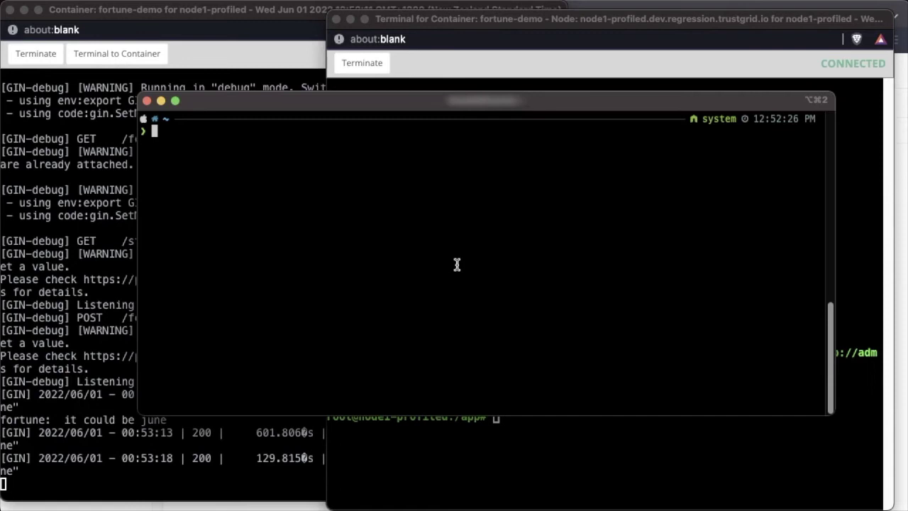
type("curl node1-d")
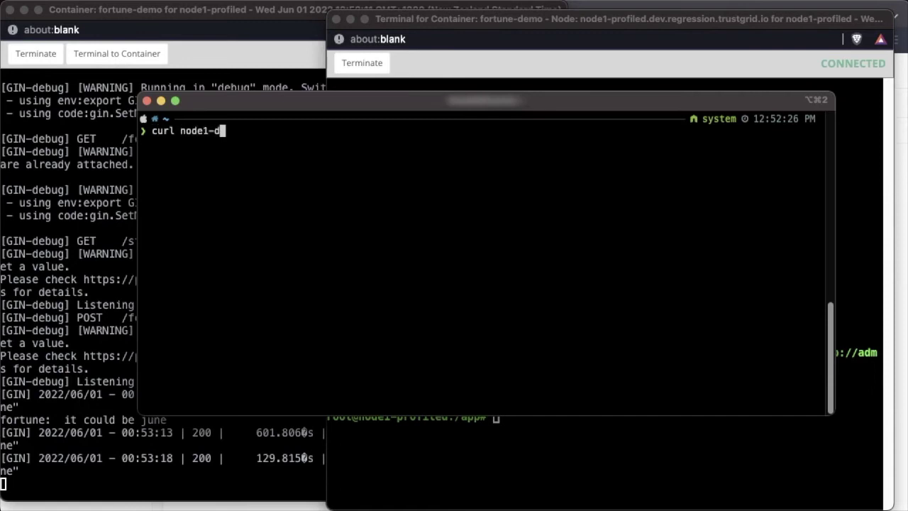
type("ev:8080/for")
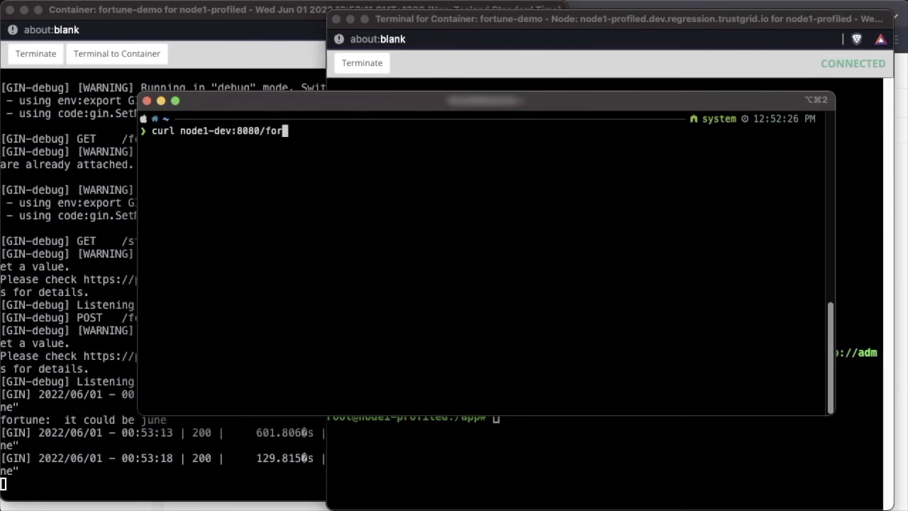
type("tune")
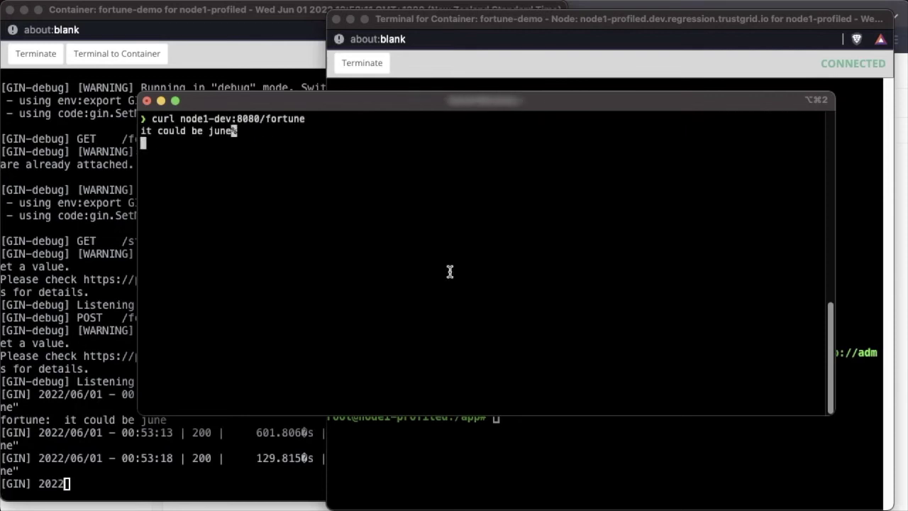
left_click_drag(437, 100, 430, 510)
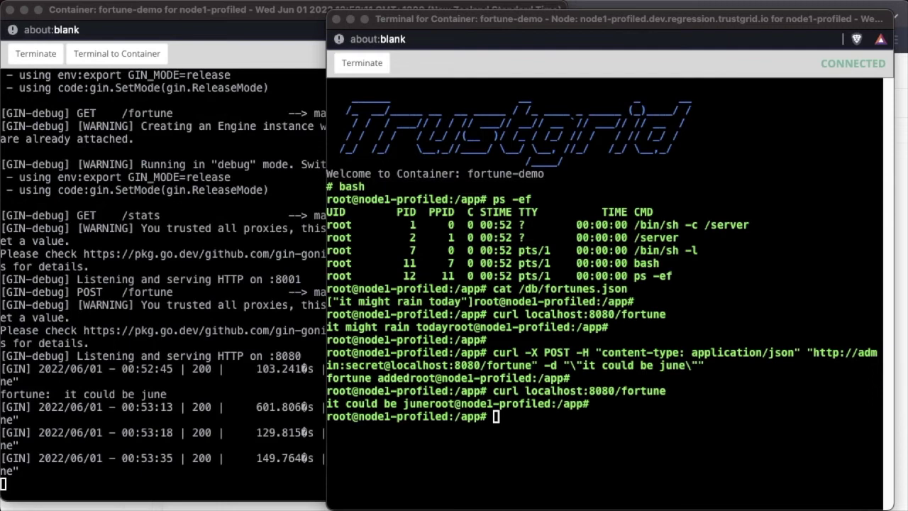
Step: Run netstat -an in the container terminal to confirm ports 8001 and 8080 are listening
left_click(578, 480)
key("Return")
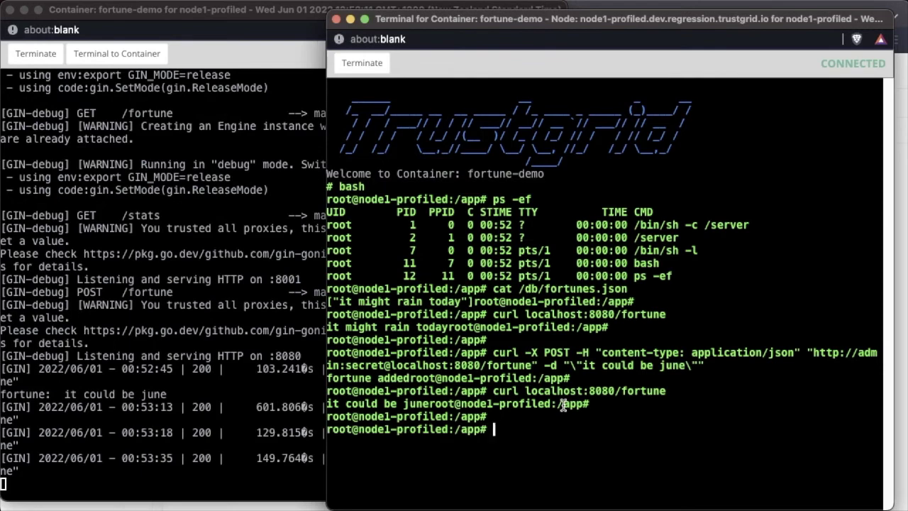
type("netstat -an")
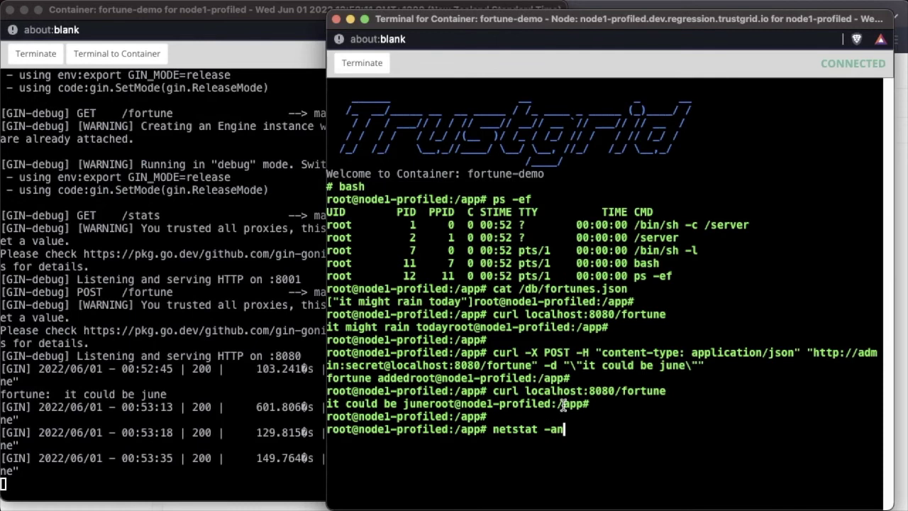
key("Return")
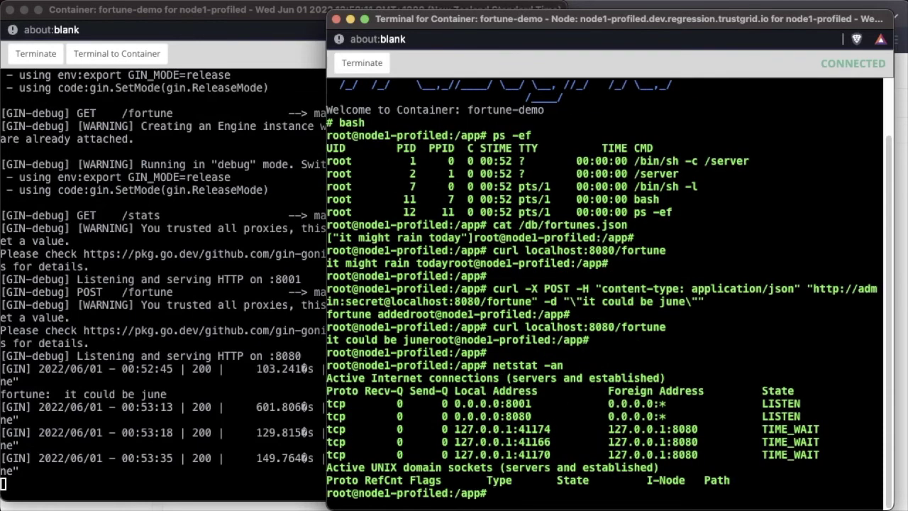
Step: Run top in the container terminal to watch its live process list
key("Return")
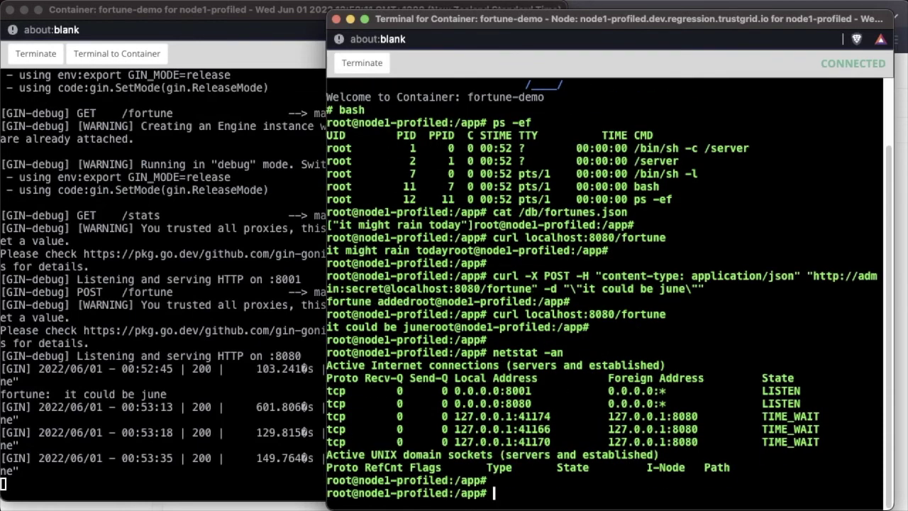
type("top")
key("Return")
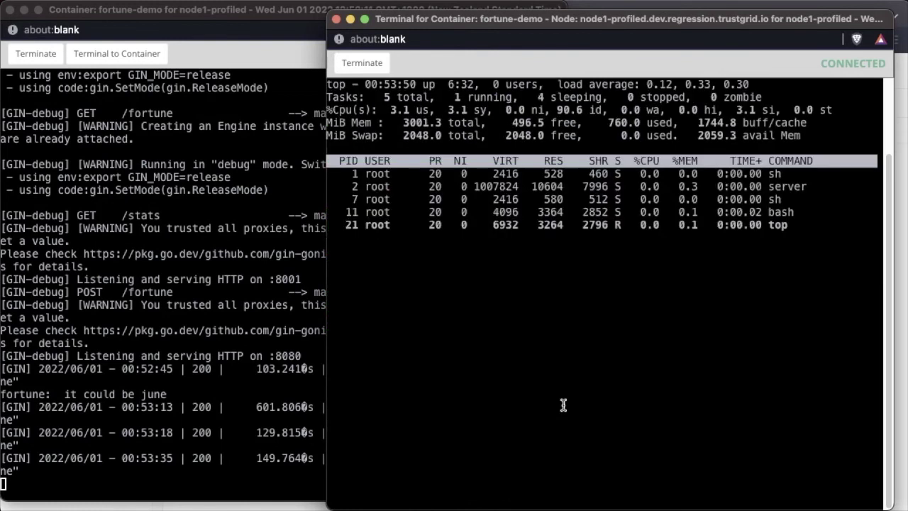